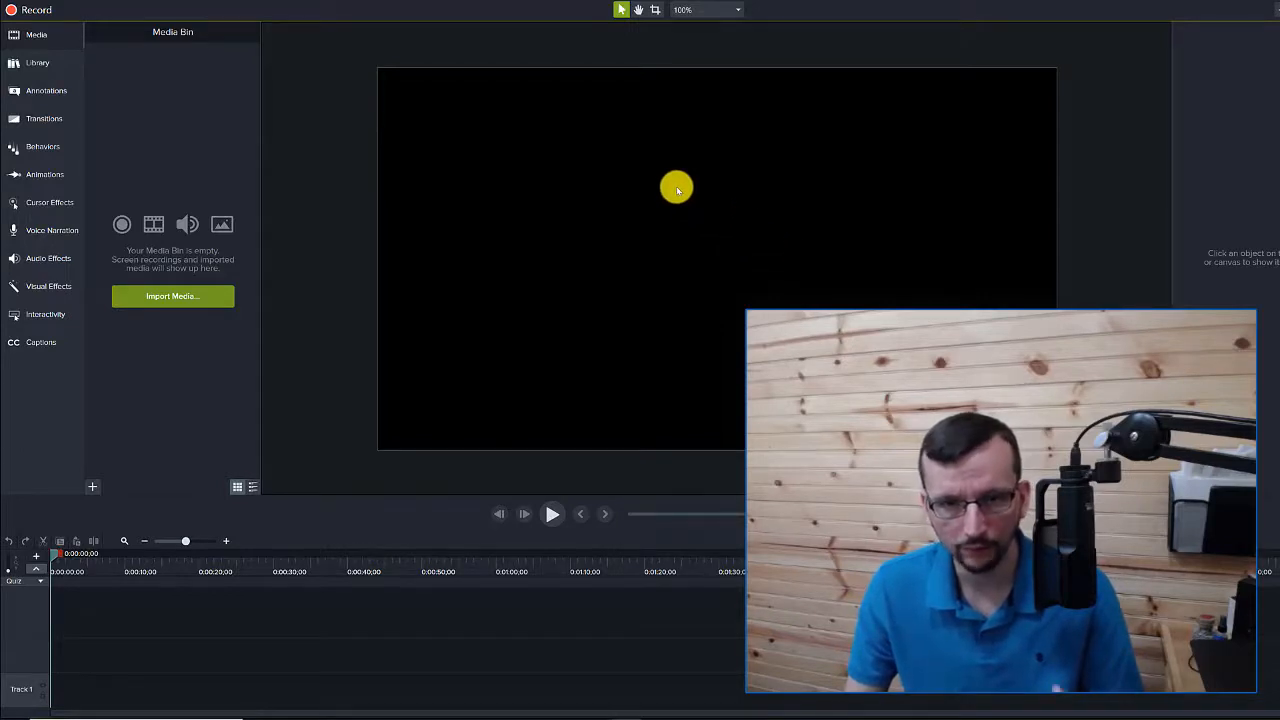
Set the project canvas size to 720p HD in Project Settings
right_click(680, 192)
left_click(728, 276)
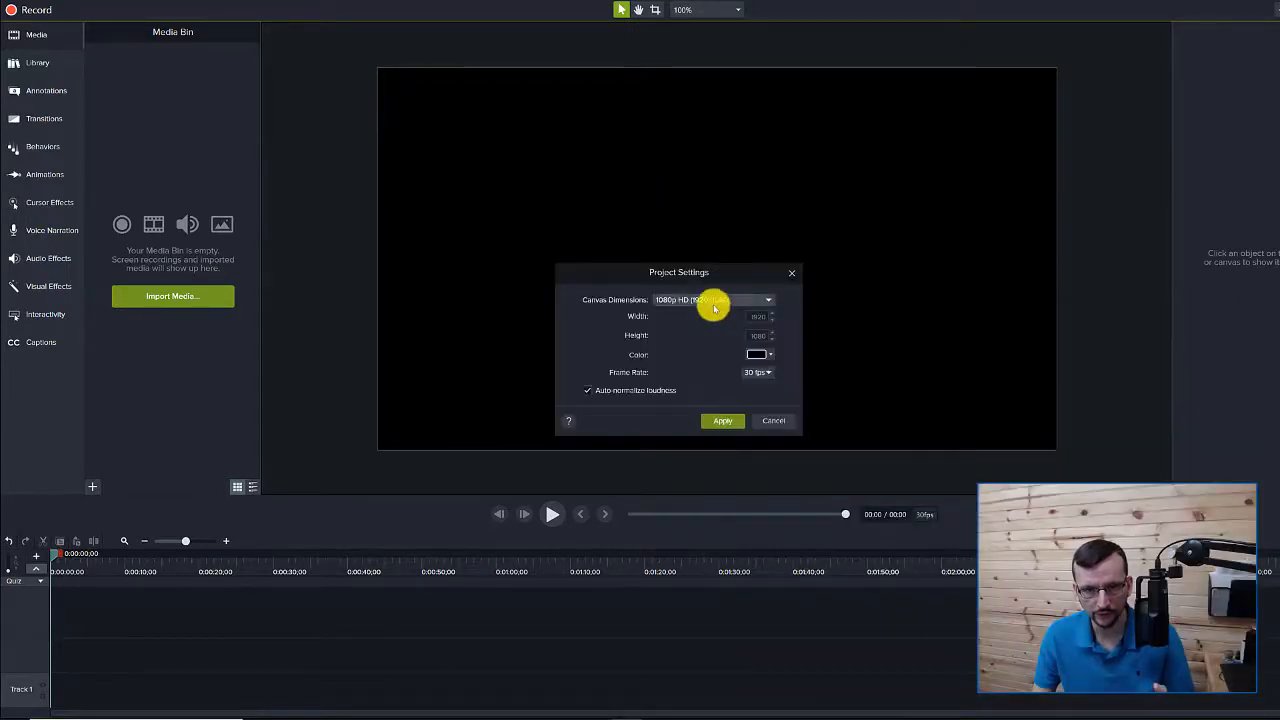
left_click(714, 300)
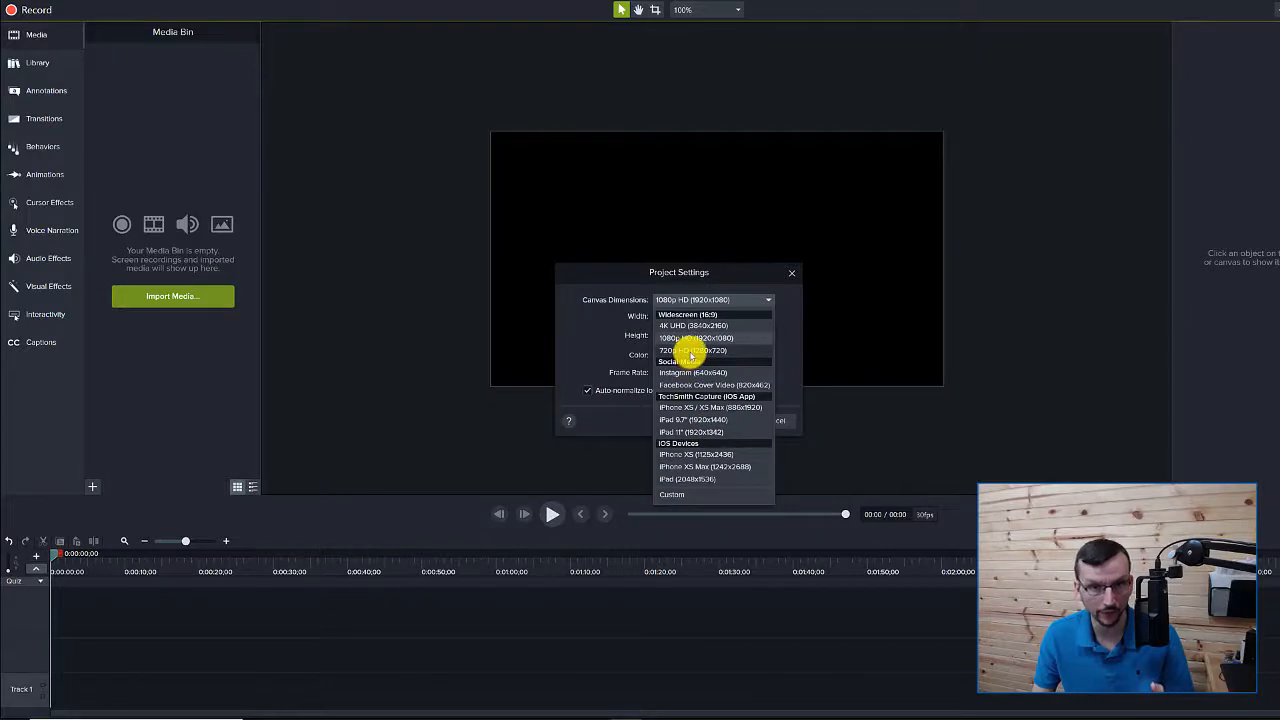
left_click(691, 351)
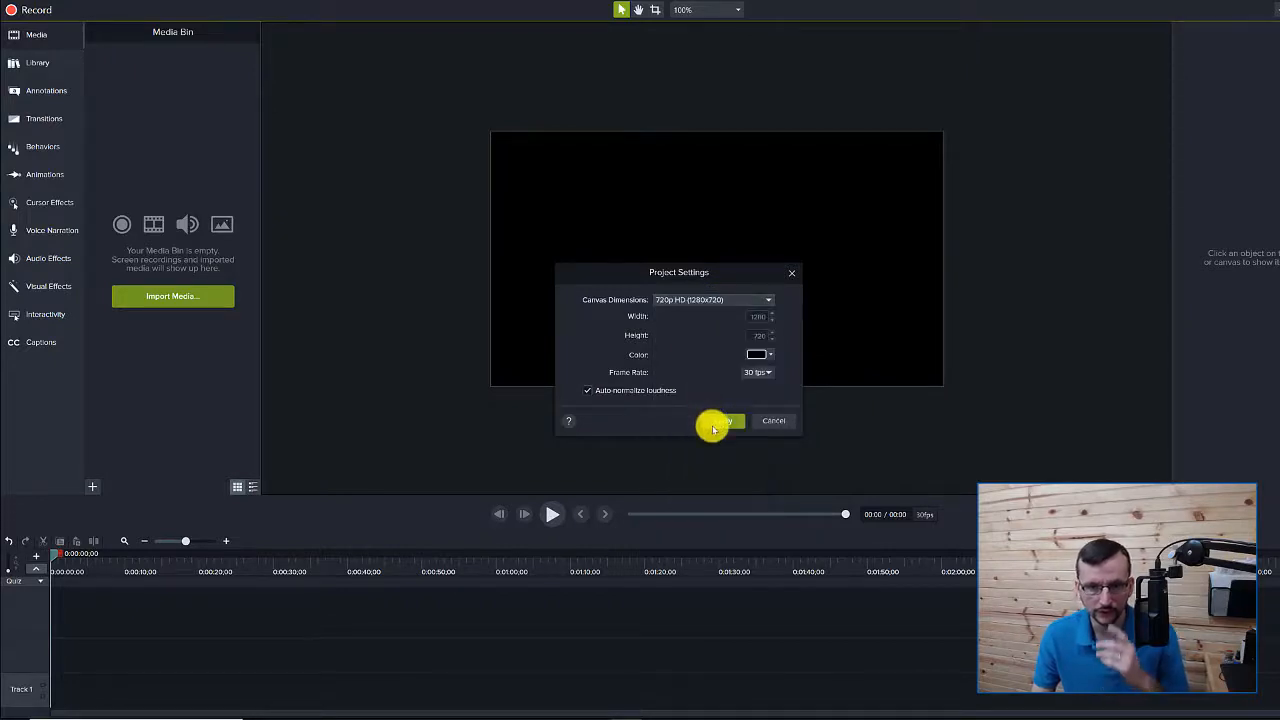
left_click(712, 420)
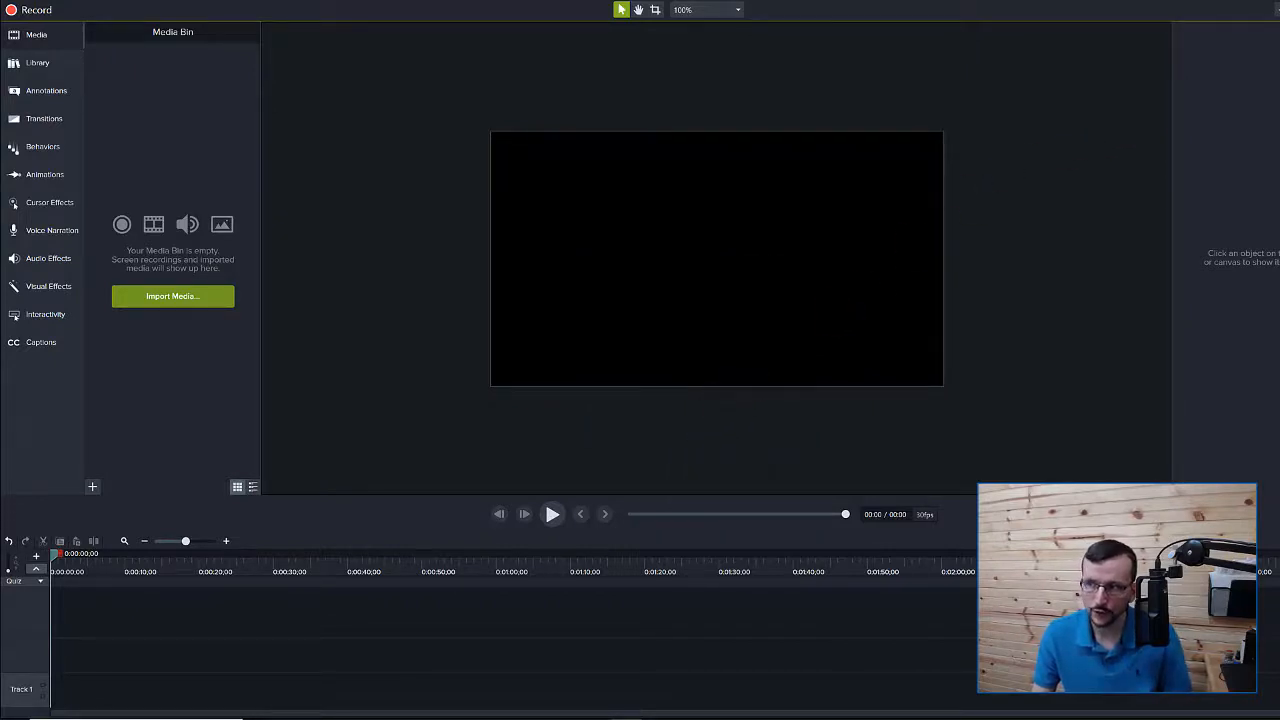
Add the sermon video to the project, show the Captions area, and bring the subtitle file window forward
left_click_drag(1194, 177, 608, 251)
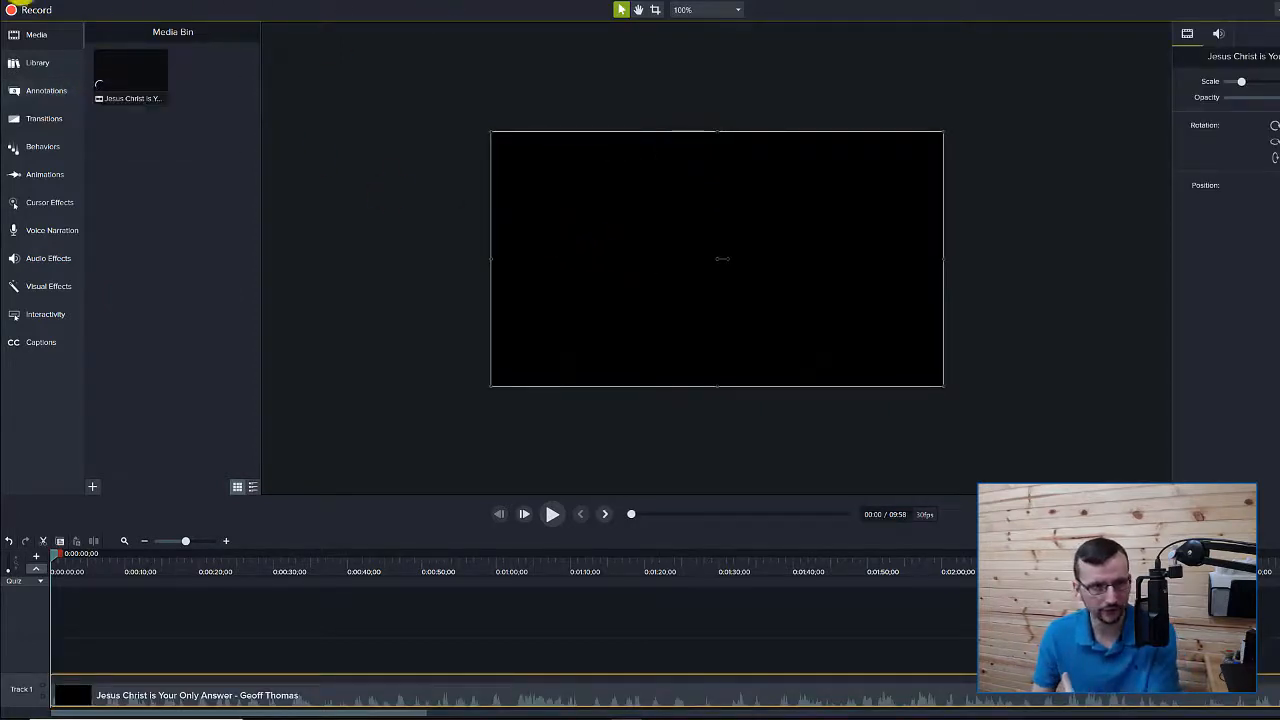
left_click(20, 2)
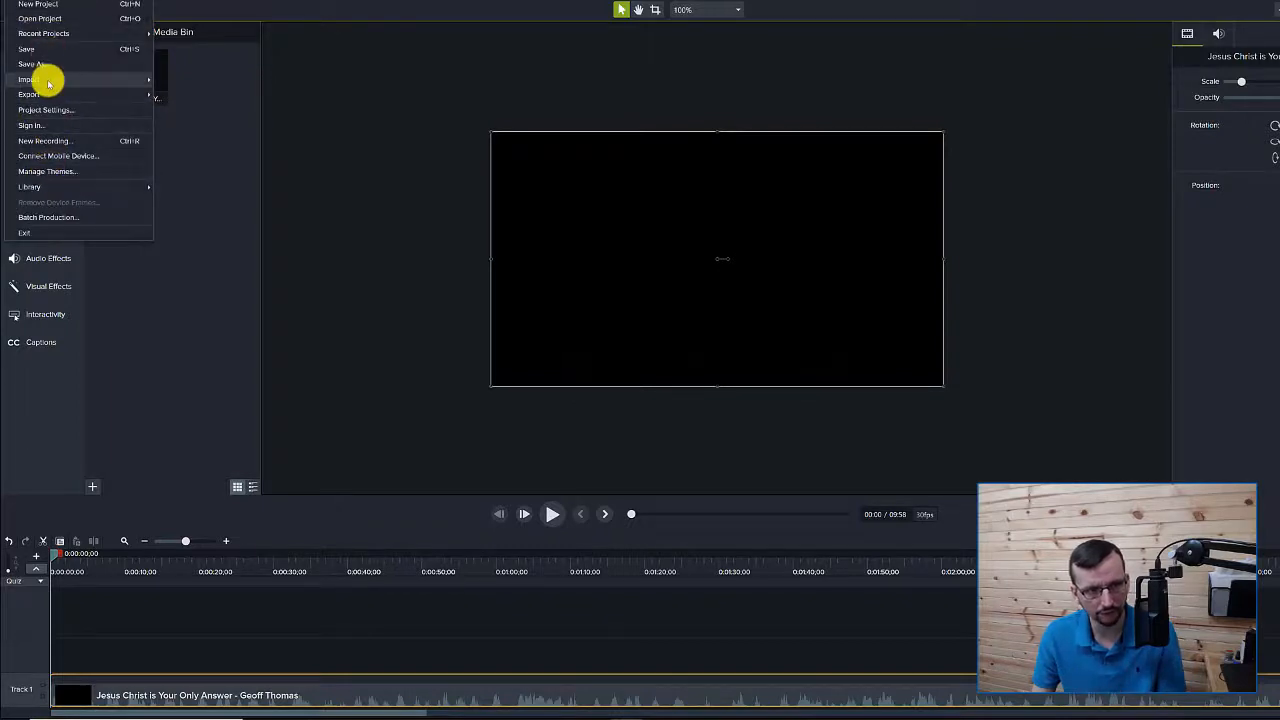
left_click(382, 391)
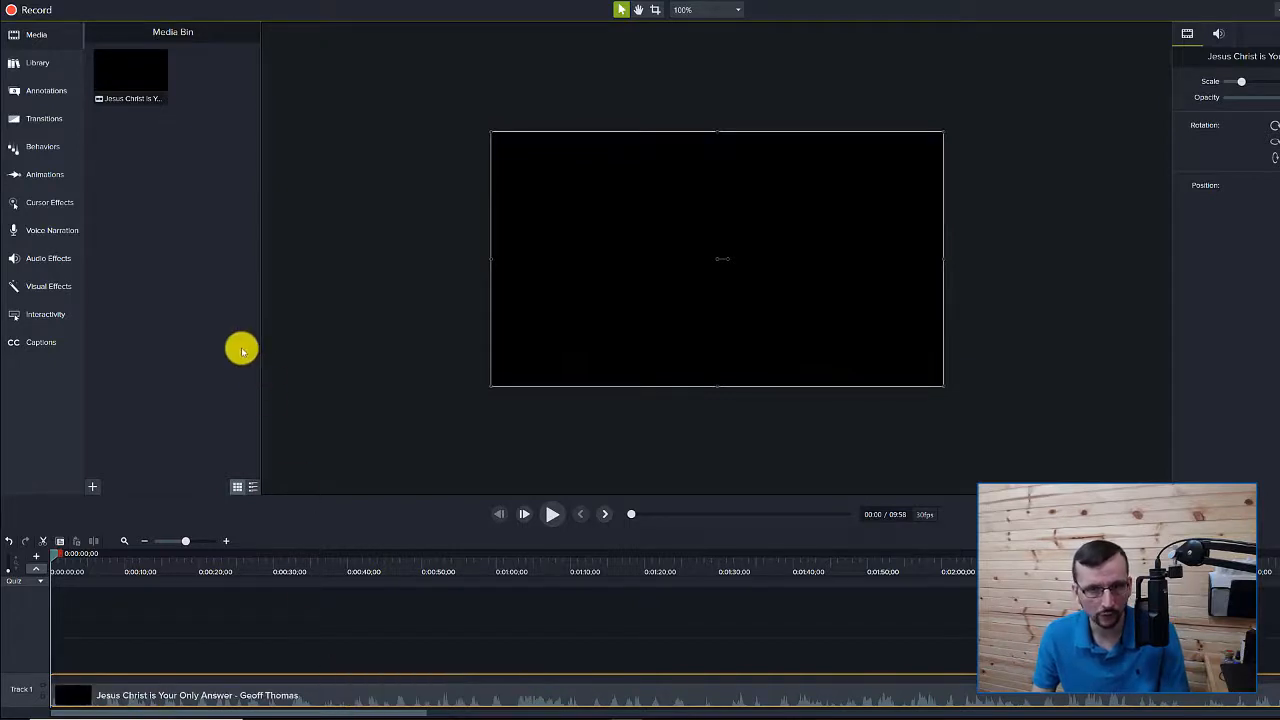
left_click(46, 346)
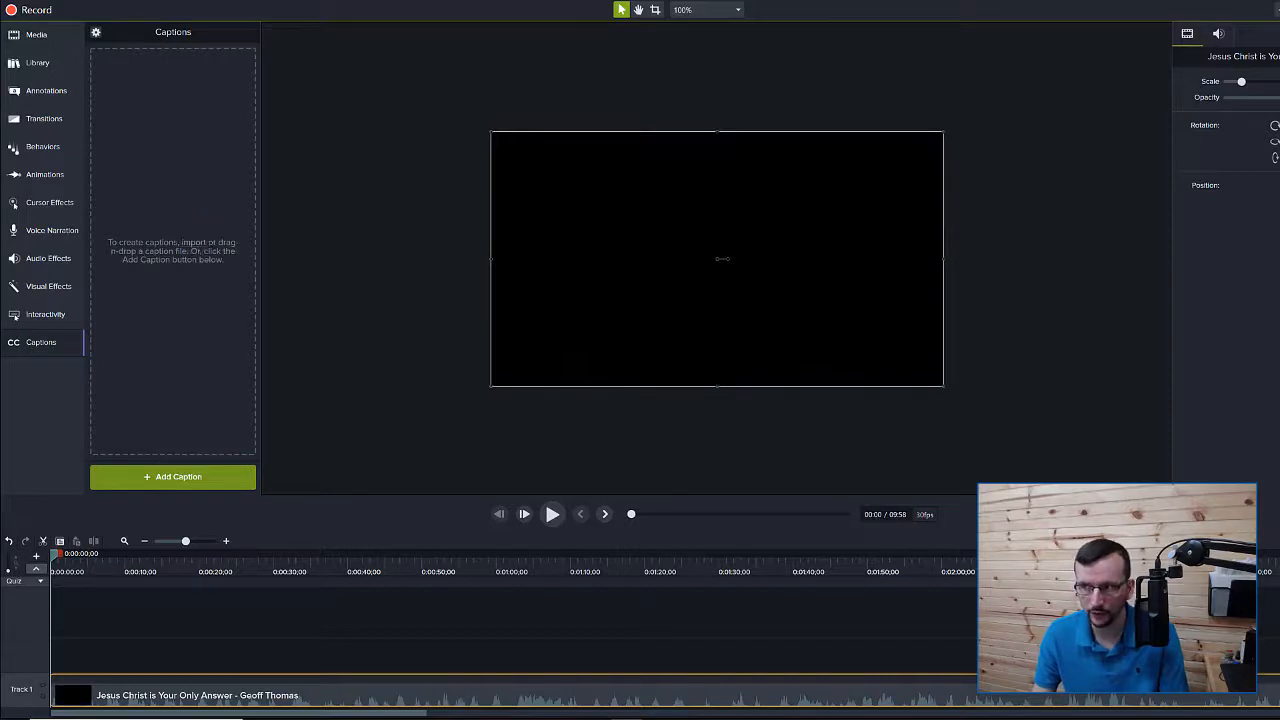
left_click_drag(1031, 88, 590, 90)
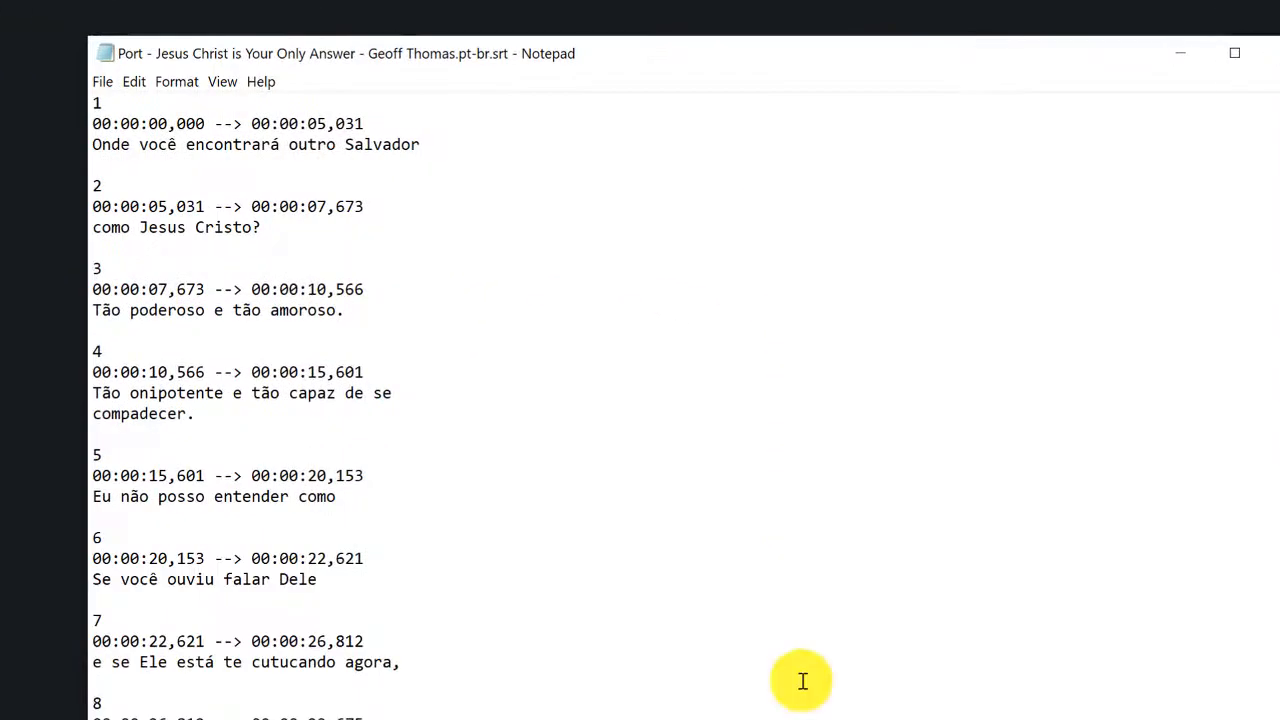
Confirm in Notepad's Save As that the .srt encoding is UTF-8 with BOM, cancel, and return to Camtasia
left_click(102, 81)
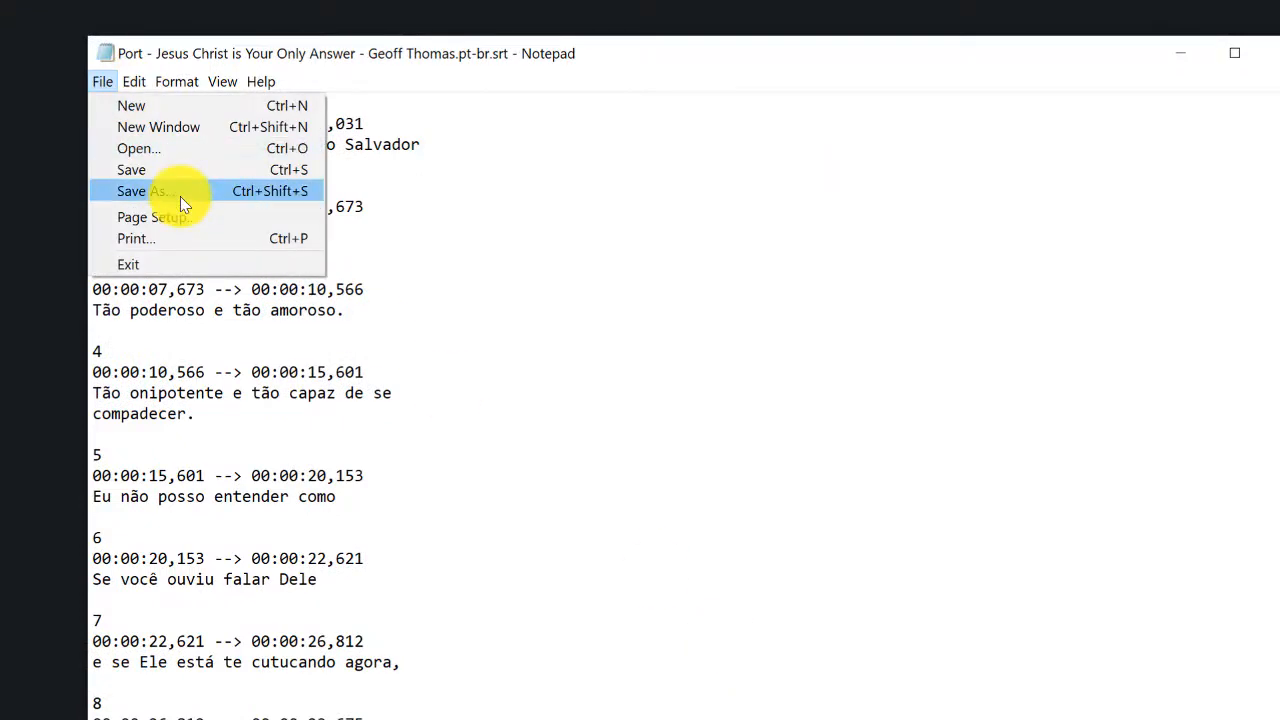
left_click(180, 194)
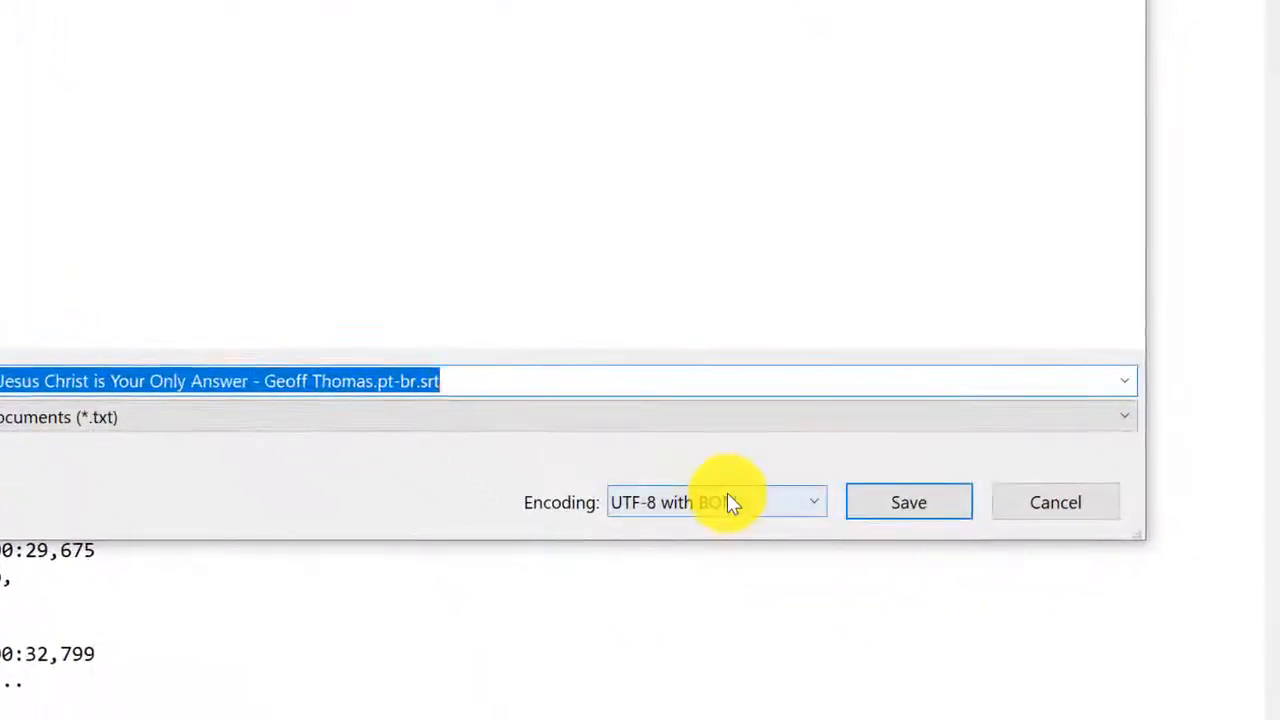
left_click(729, 497)
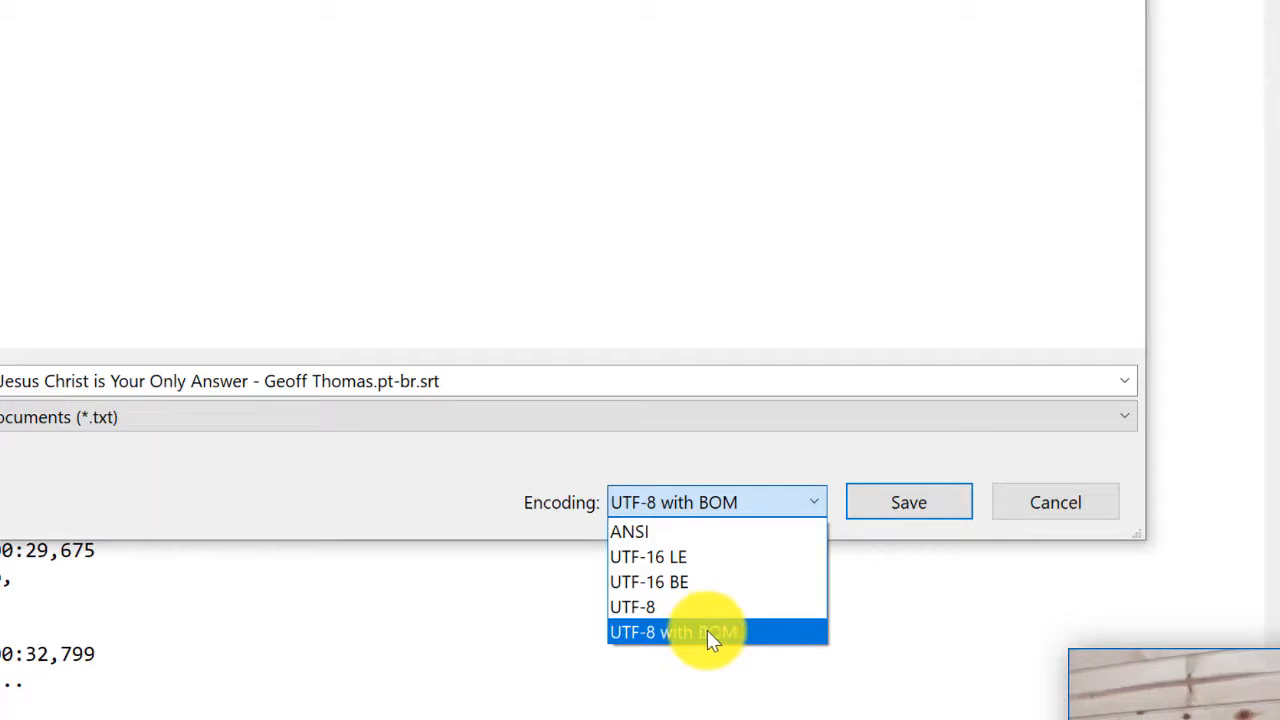
left_click(511, 500)
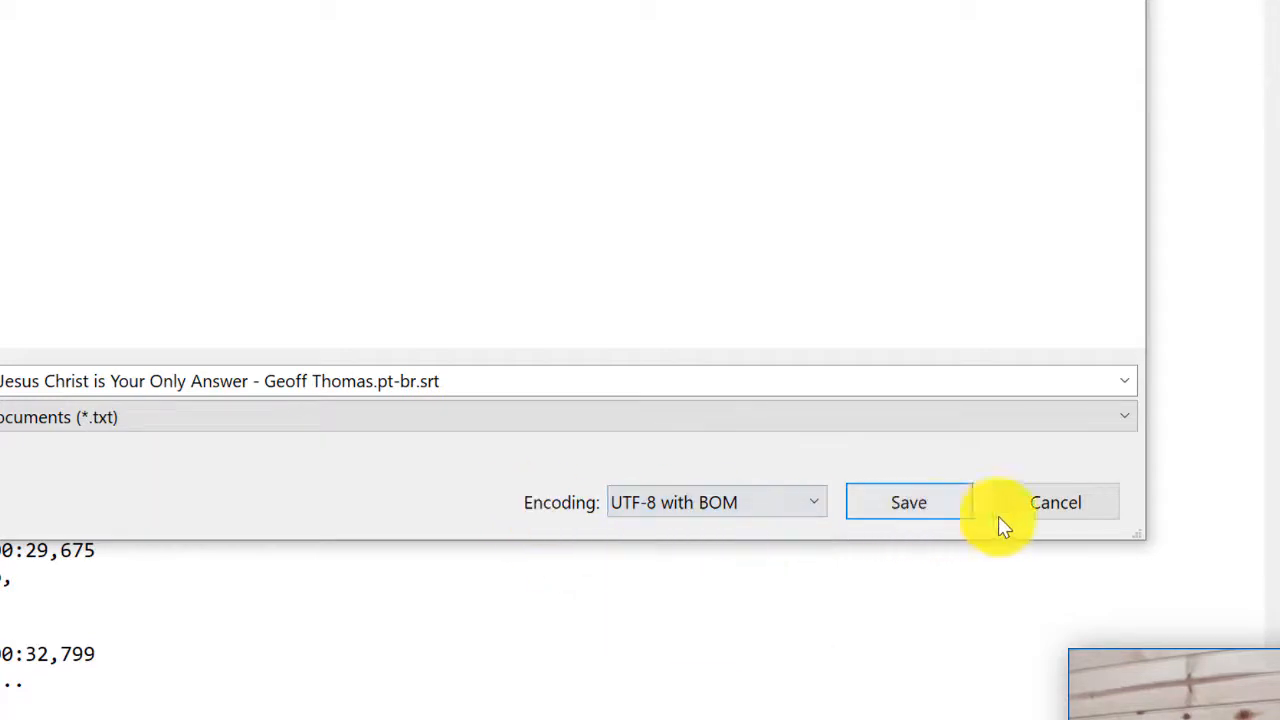
left_click(1056, 503)
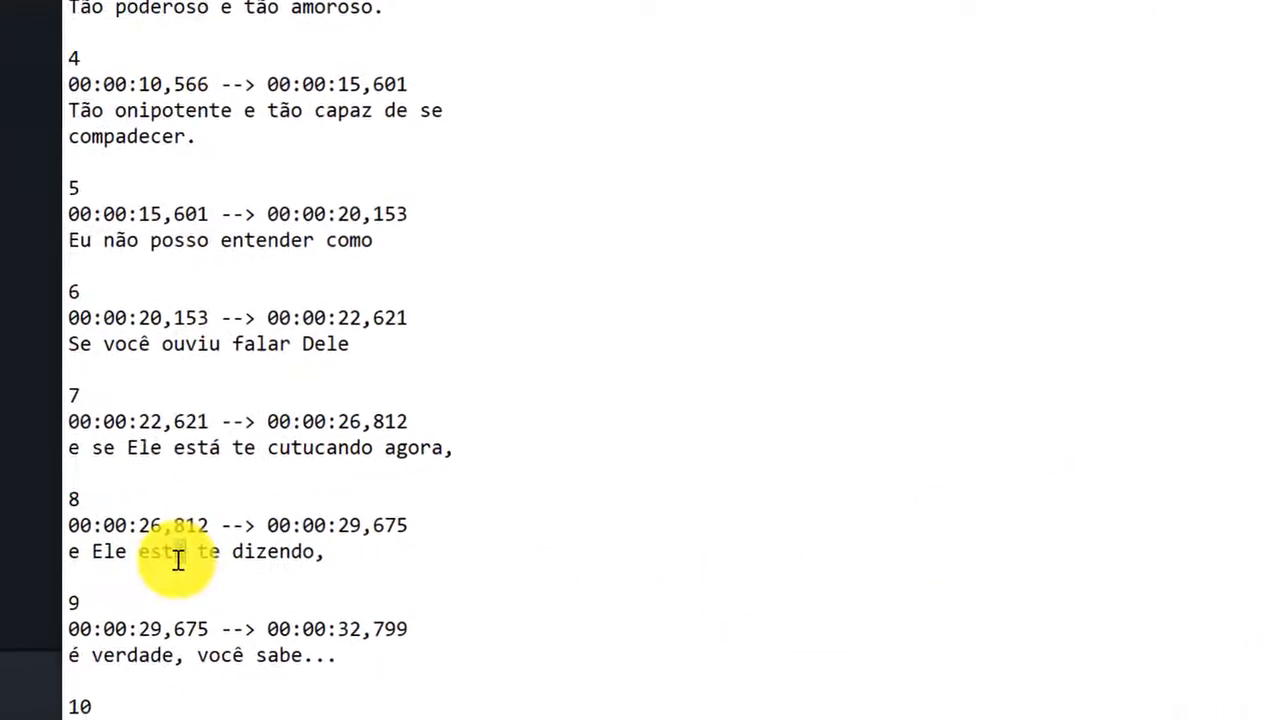
left_click(196, 344)
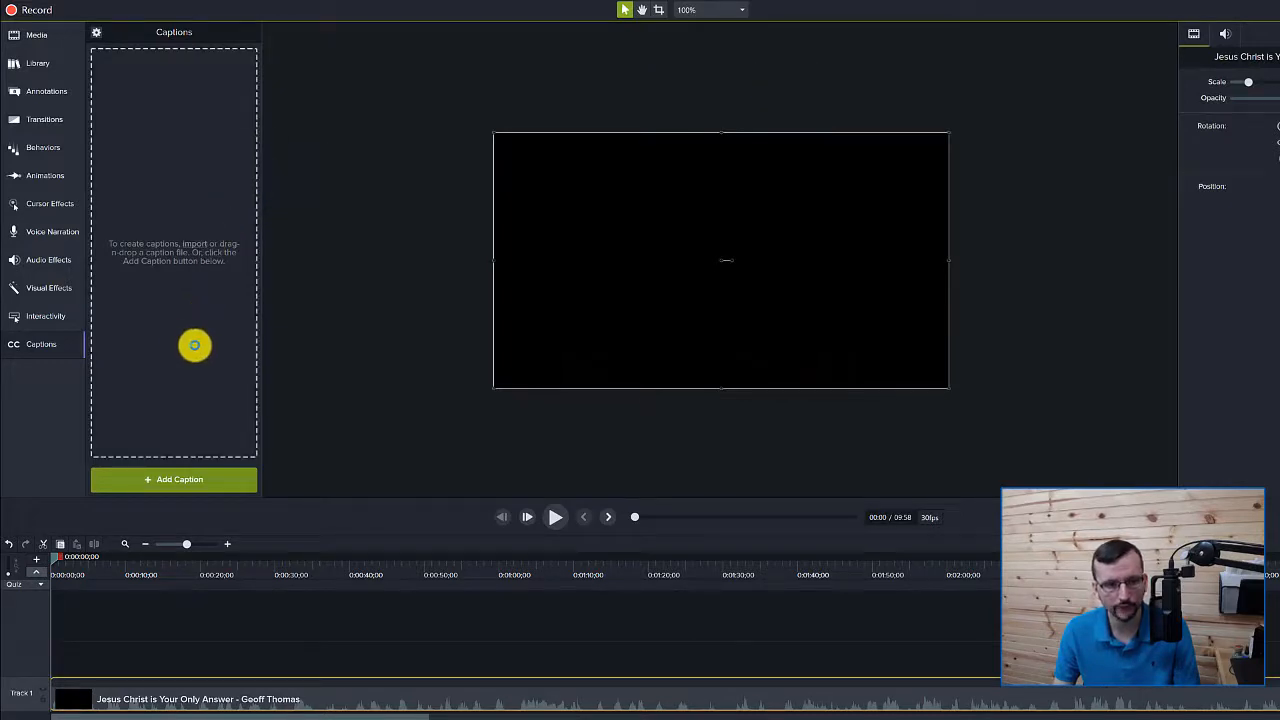
Drop the Portuguese .srt file into Captions, then play and scrub the video to preview them
left_click_drag(195, 345, 192, 352)
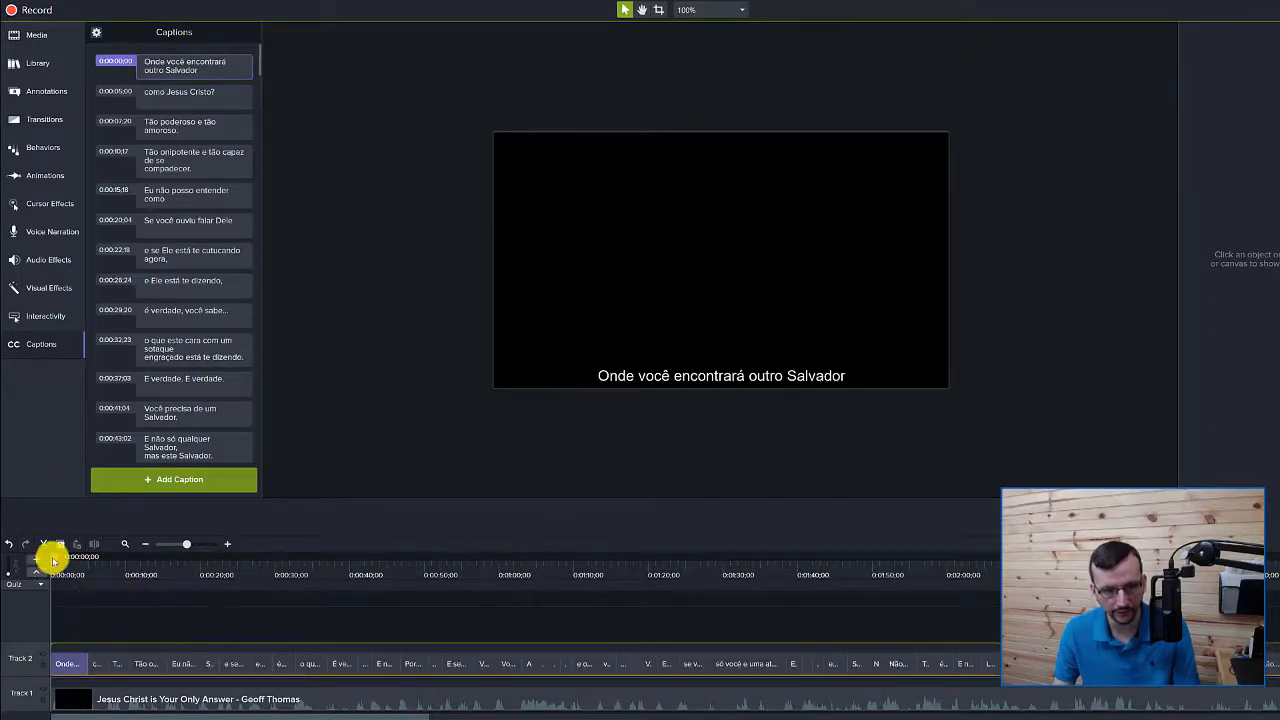
key("space")
left_click_drag(67, 560, 704, 582)
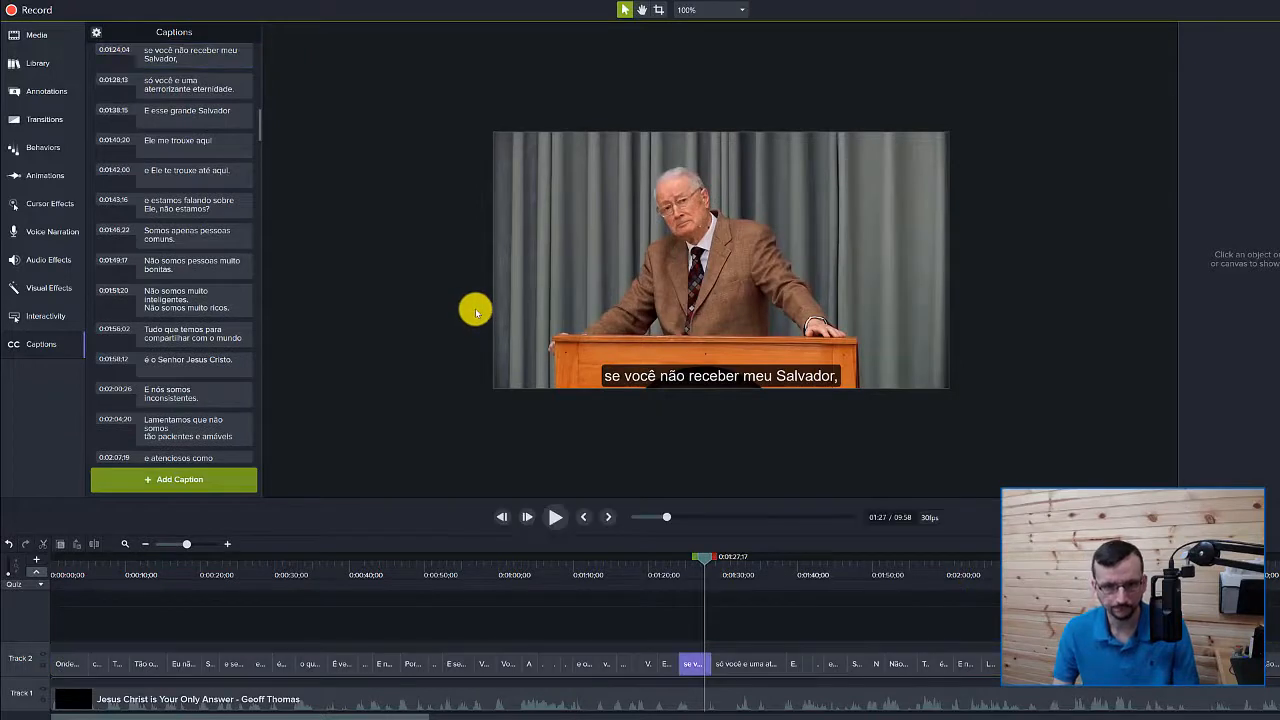
scroll(456, 318, "up", 1)
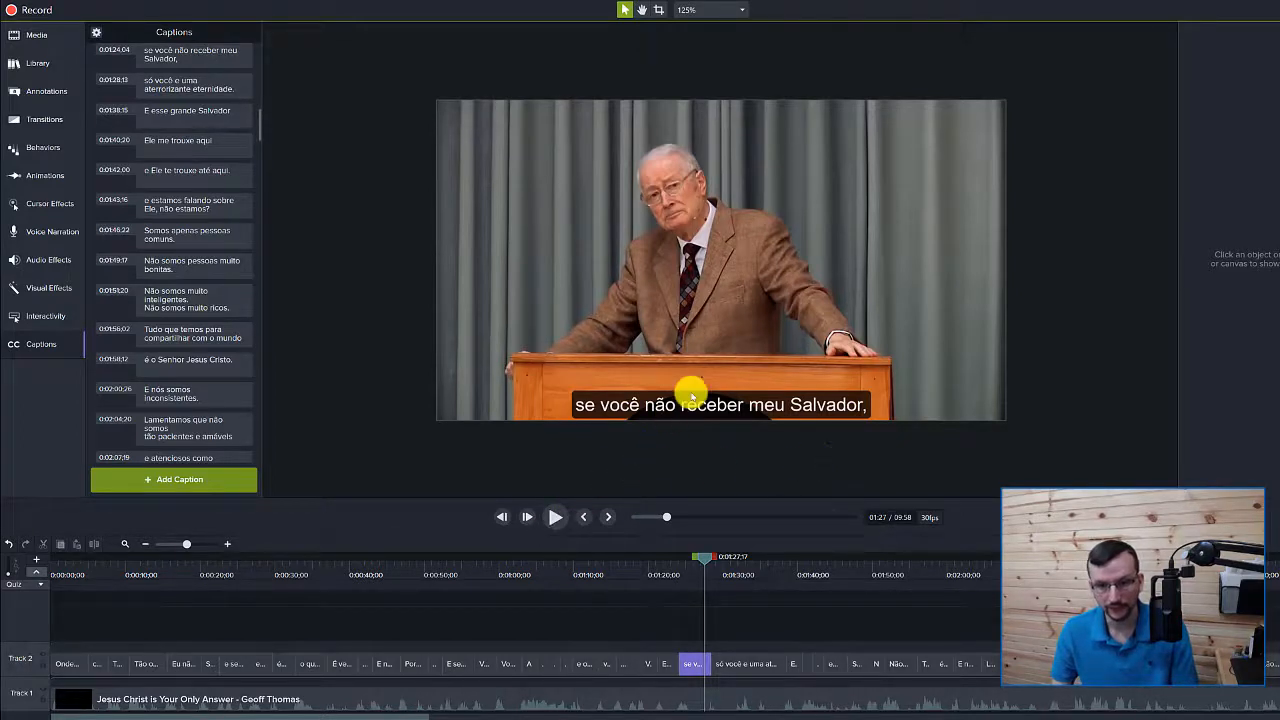
Open the 'Tudo que temos' caption and its text style settings
left_click(193, 331)
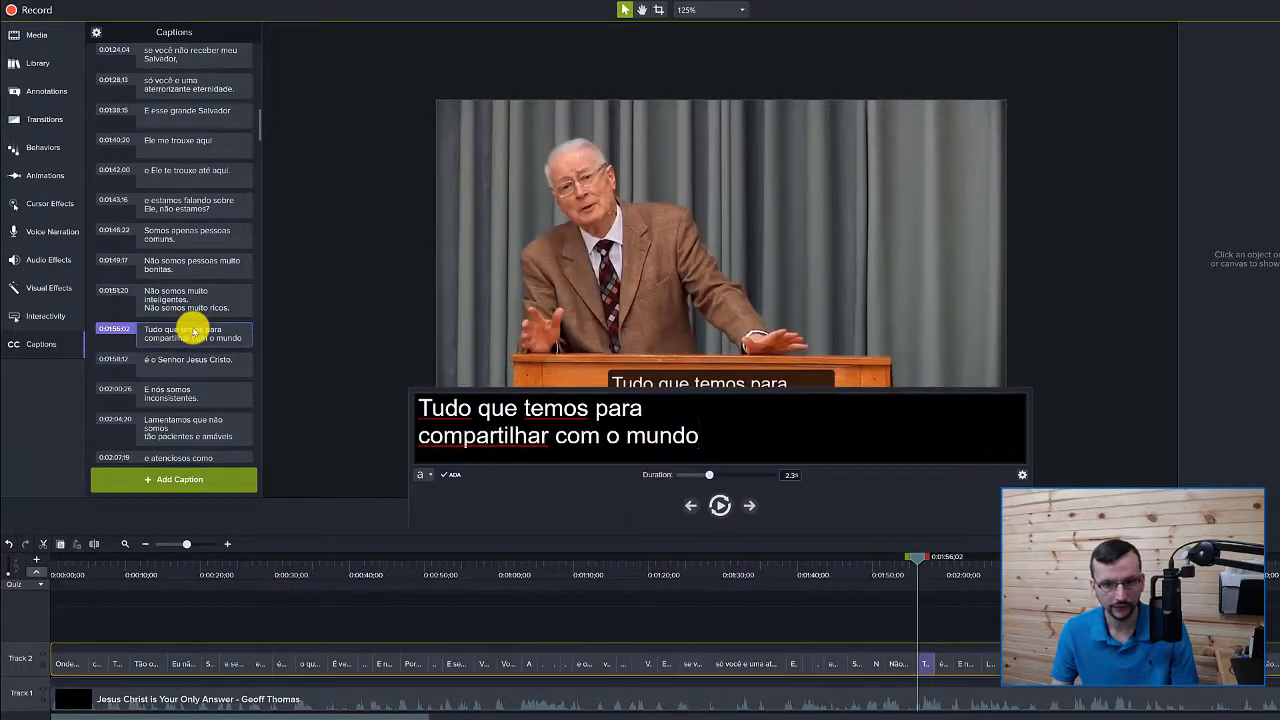
left_click(420, 474)
left_click(183, 334)
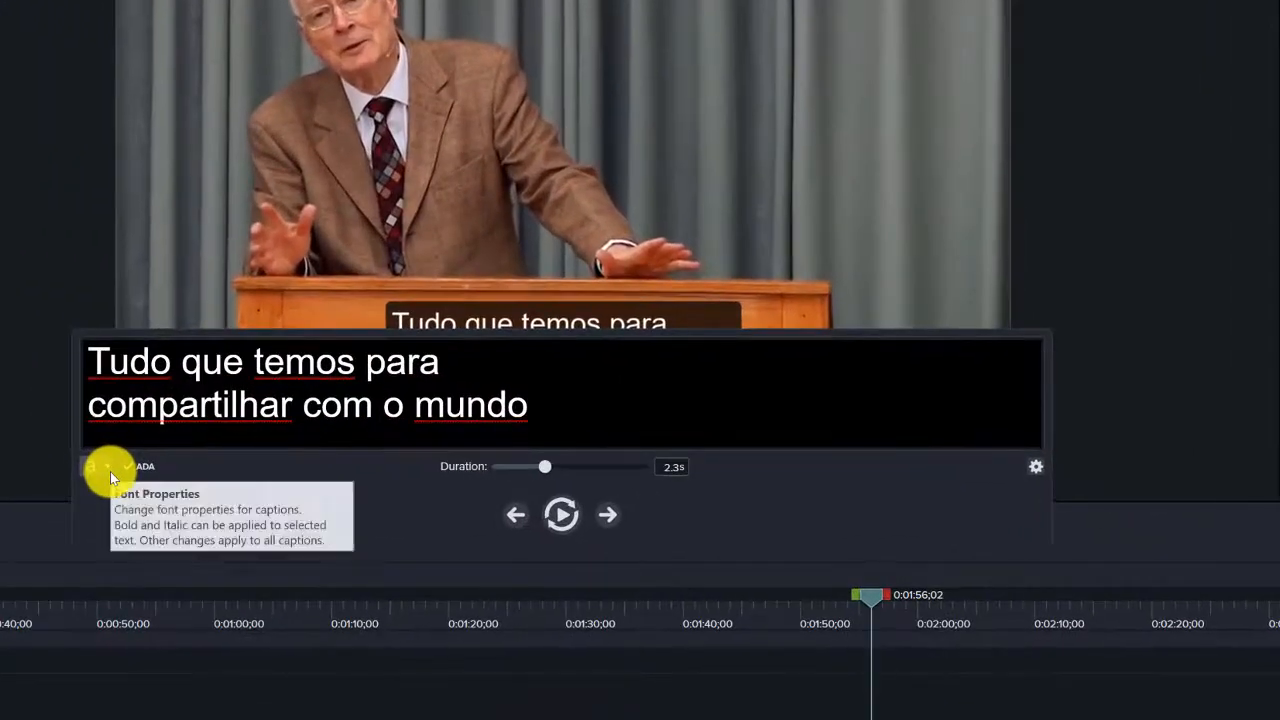
left_click(101, 466)
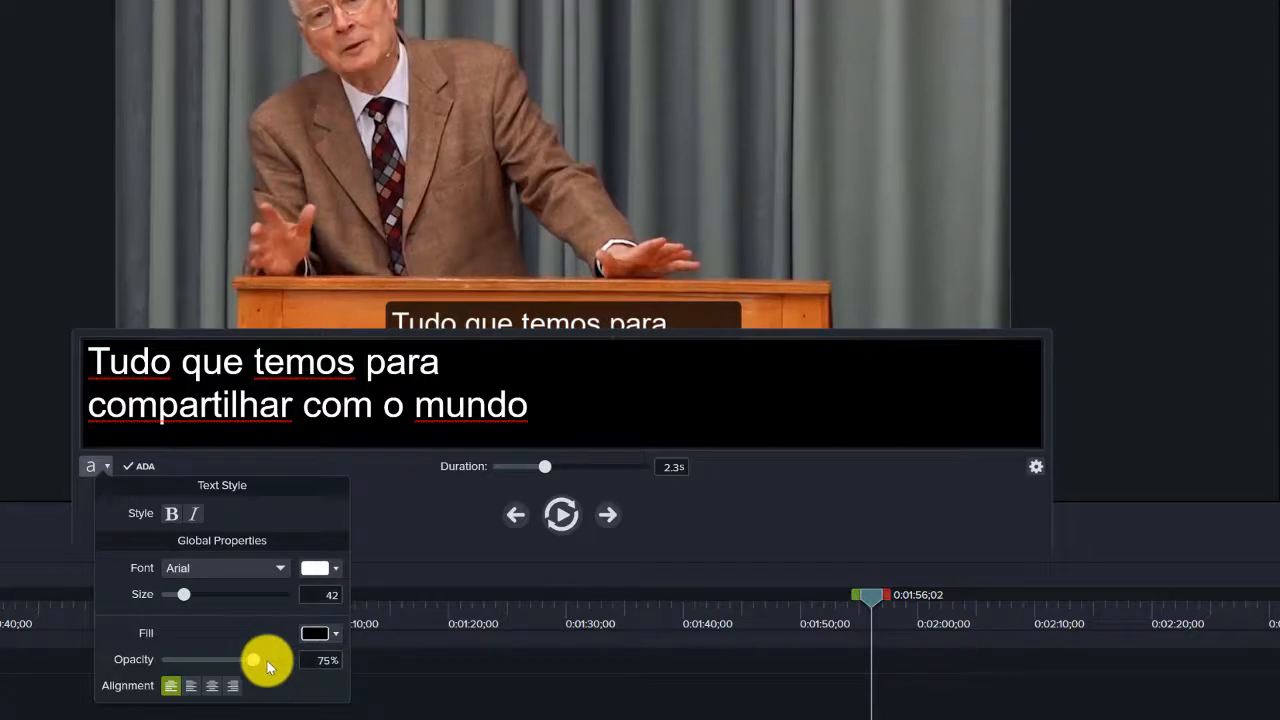
Set the caption background opacity to 80% and the font size to 38
left_click(316, 660)
type("80")
key("Return")
left_click(330, 600)
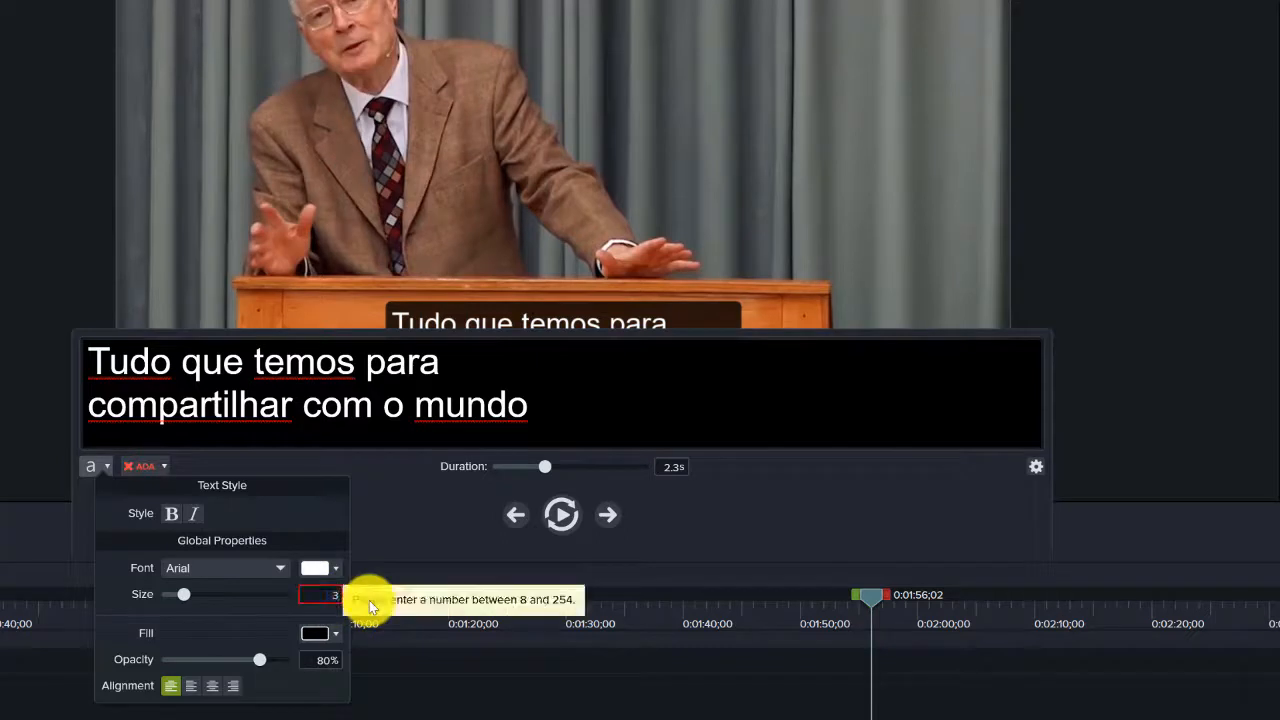
type("38")
left_click(400, 528)
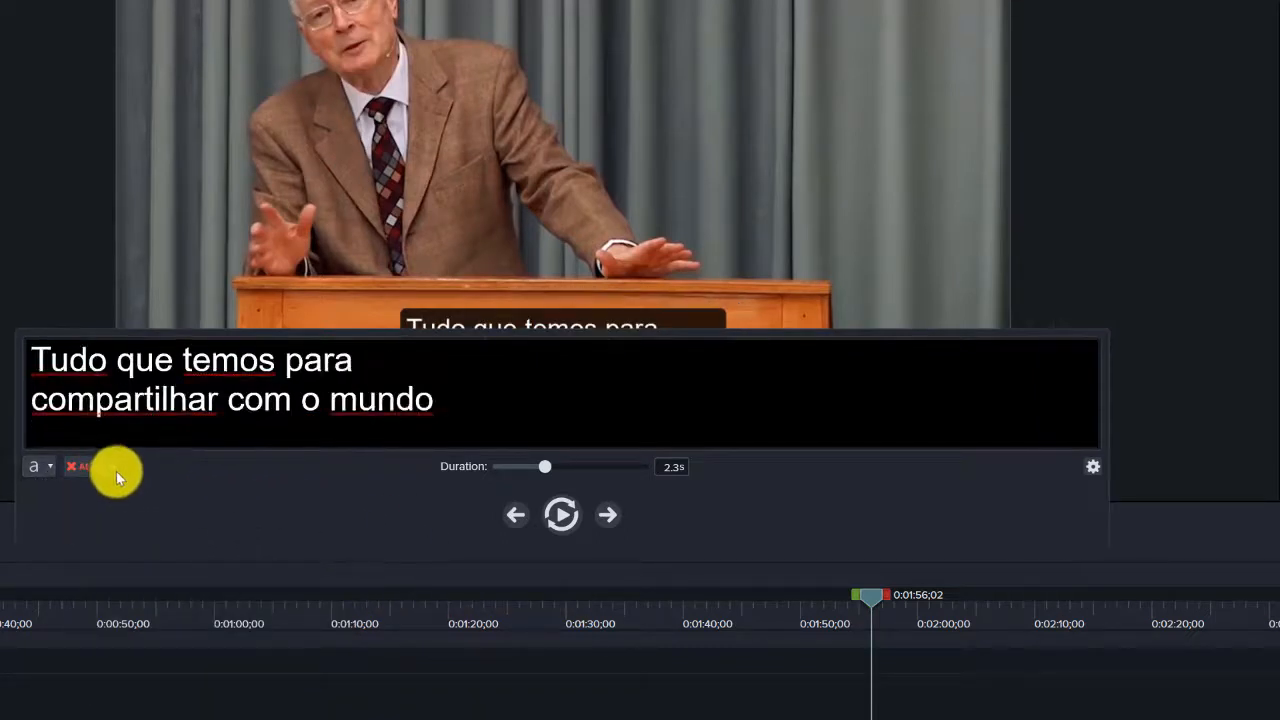
mouse_move(71, 468)
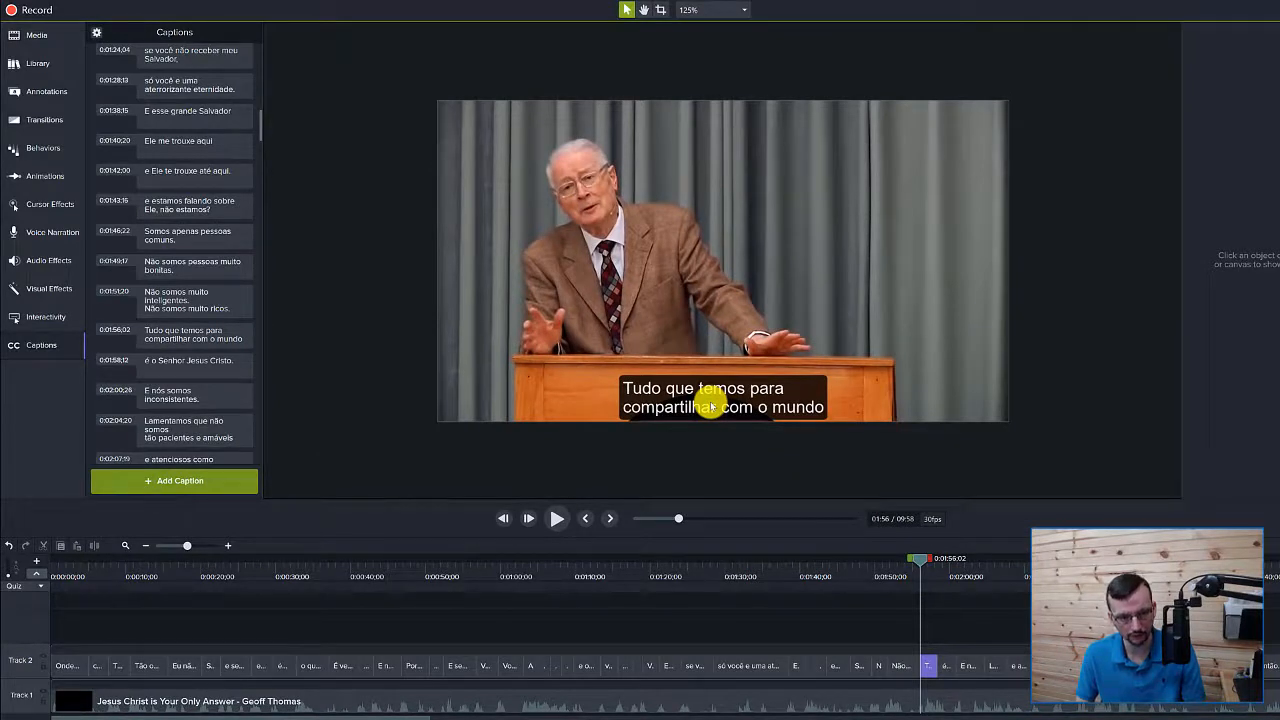
Scrub back to about 0:54, open the 'Tudo que temos' caption, and try left and other alignments
left_click(588, 574)
left_click_drag(590, 573, 380, 567)
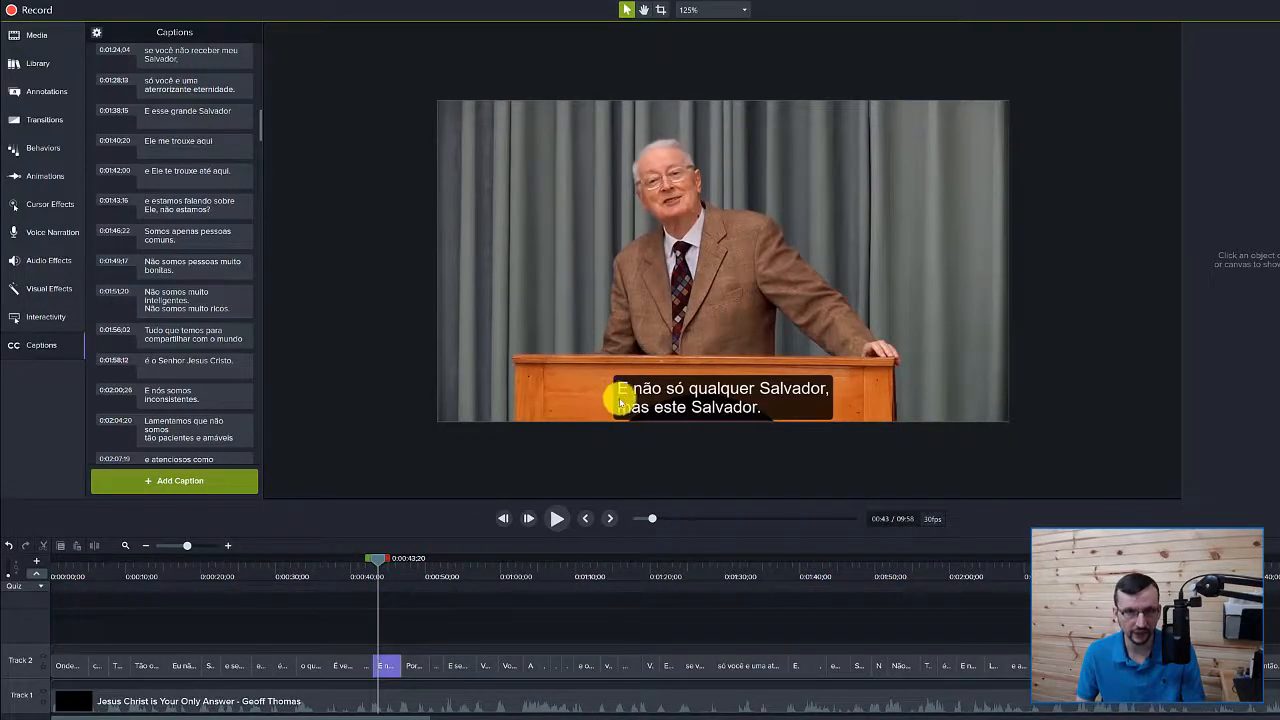
left_click(203, 337)
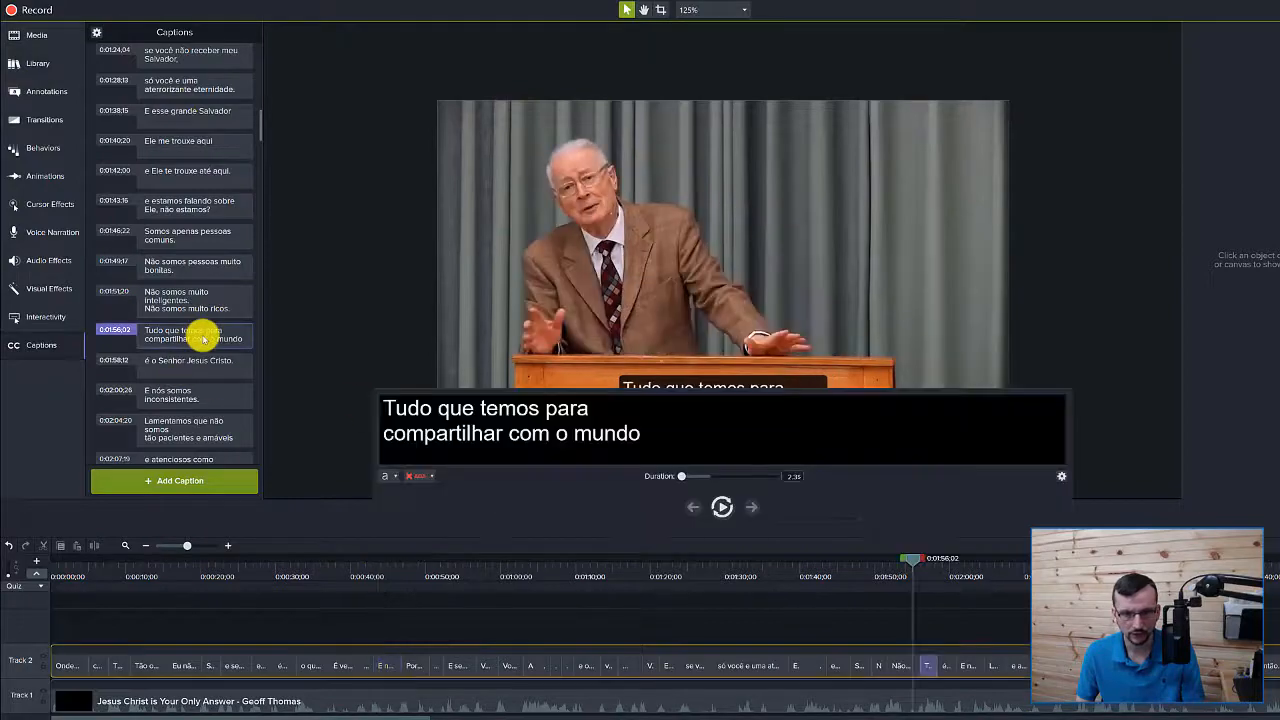
left_click(390, 477)
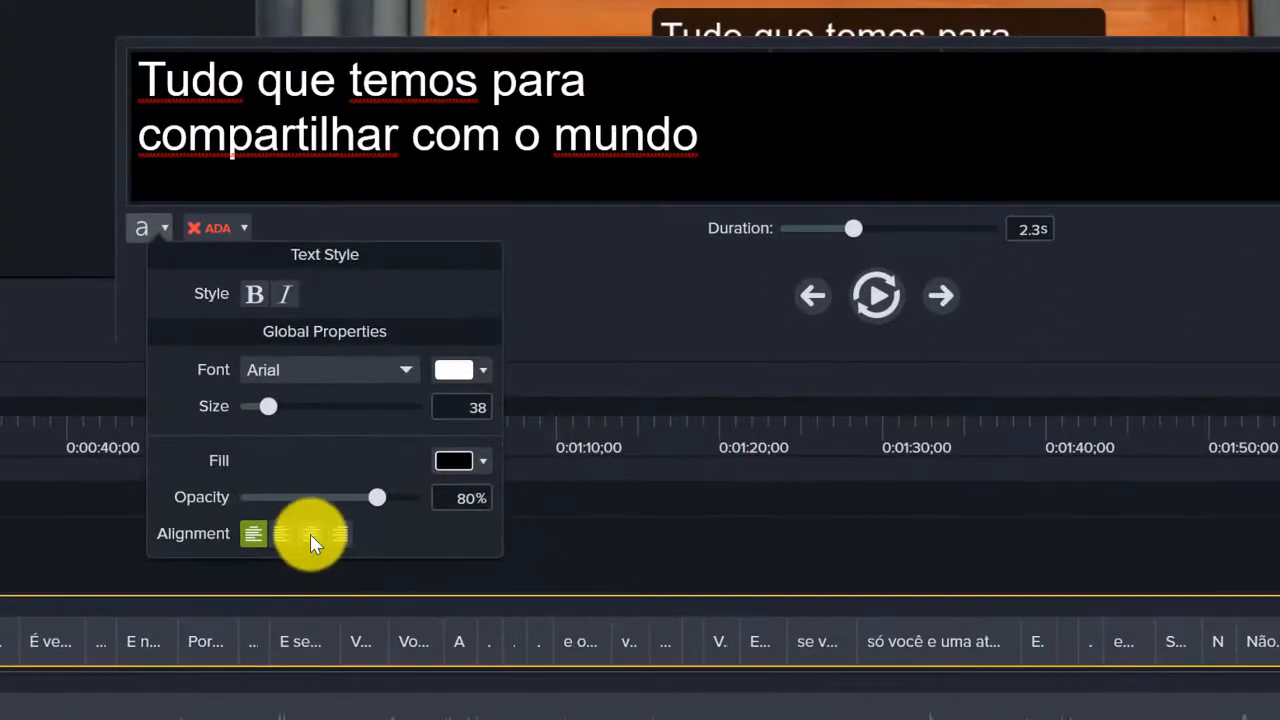
left_click(311, 536)
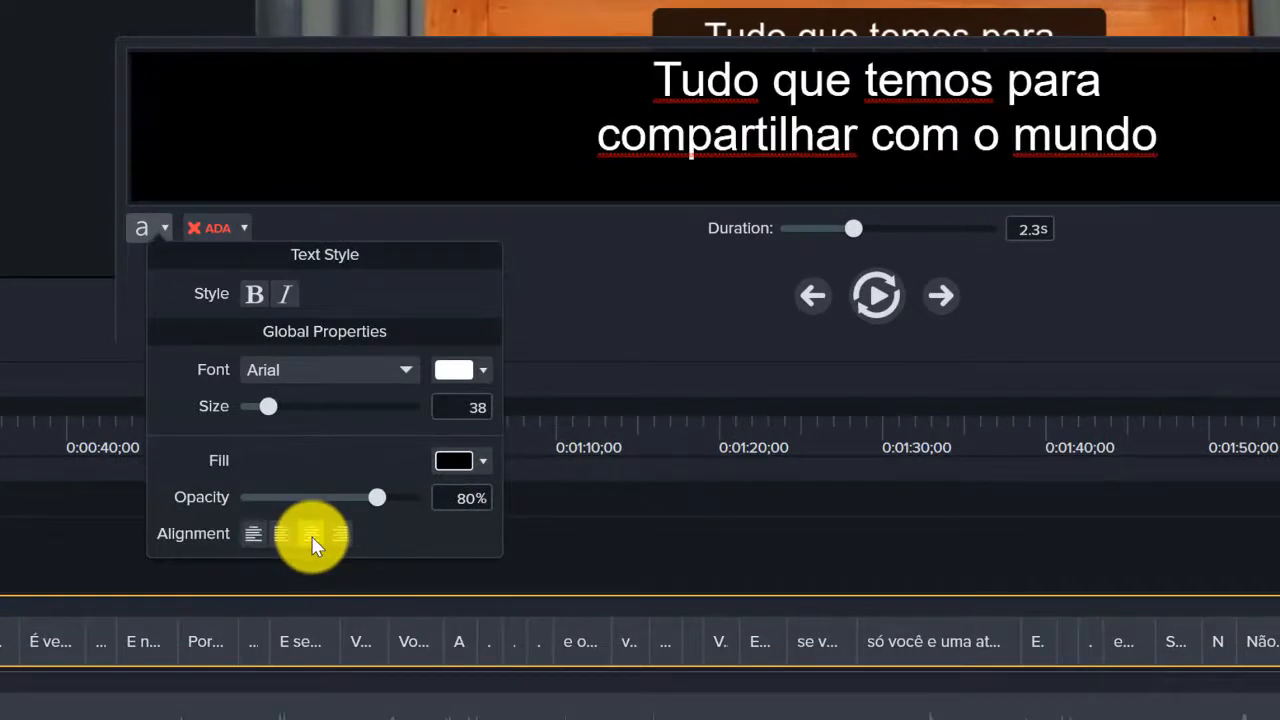
left_click(252, 534)
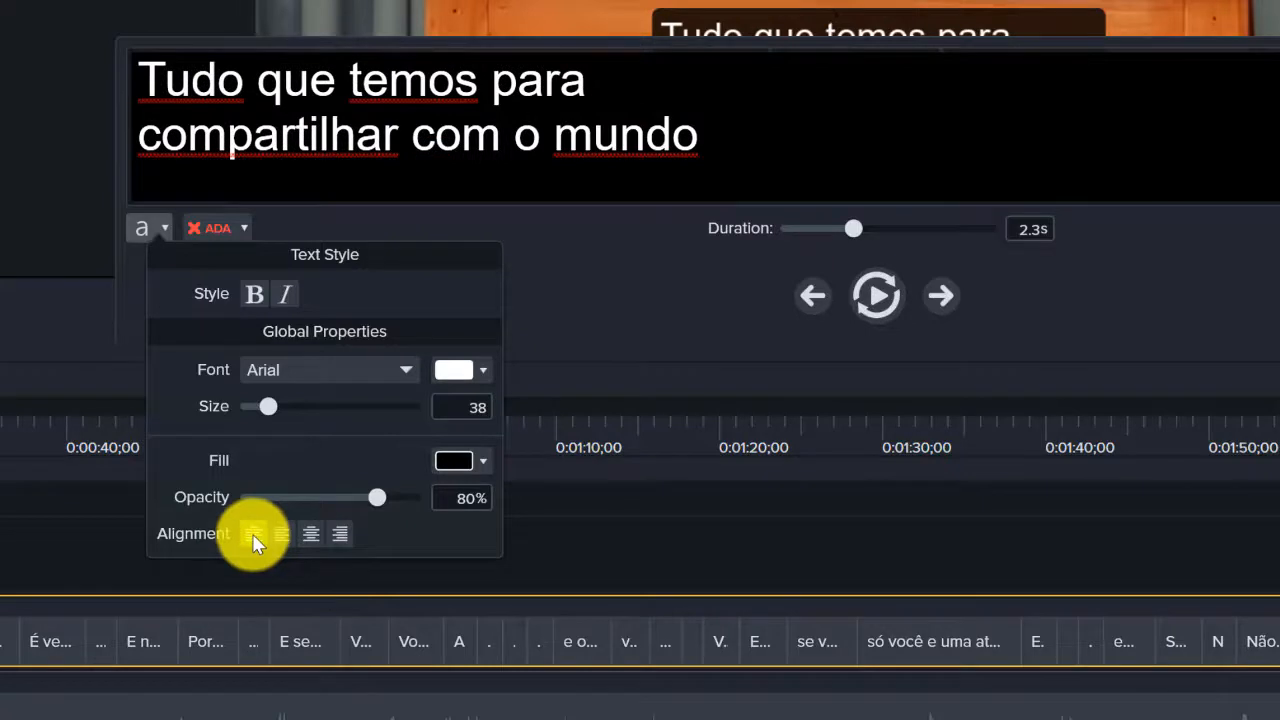
left_click(279, 533)
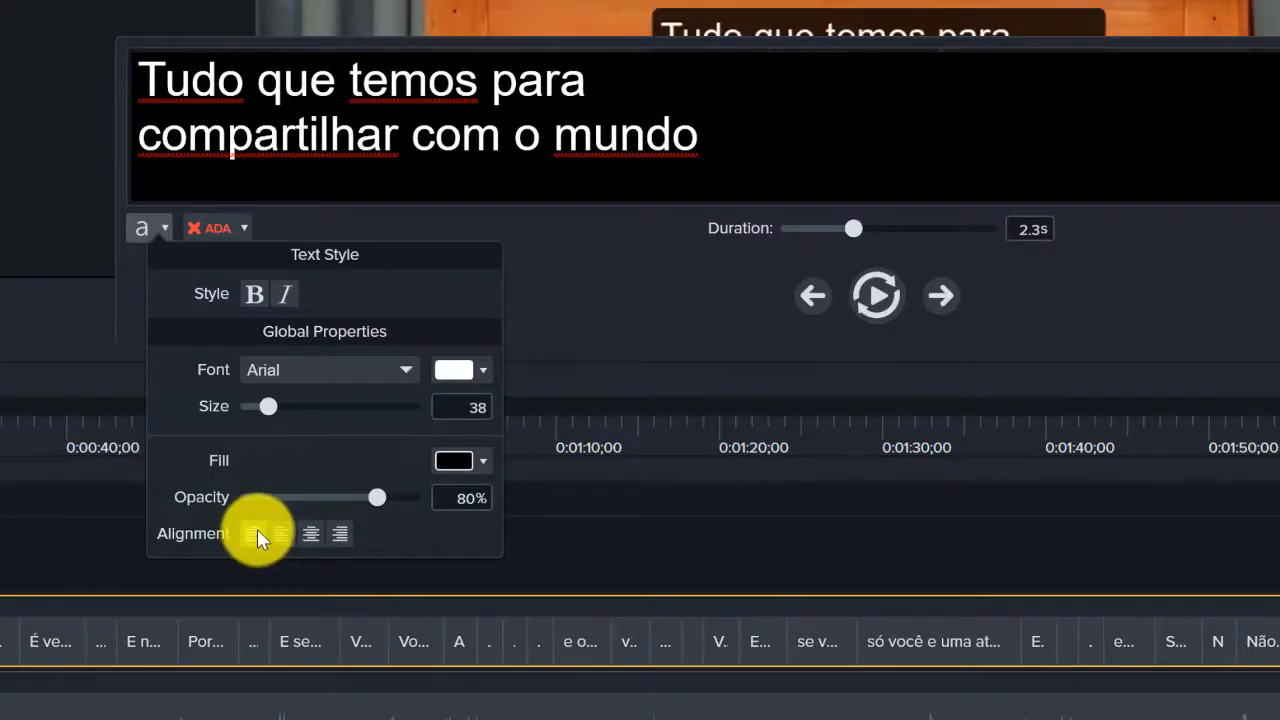
Set the caption text alignment to center and close the editor
left_click(200, 25)
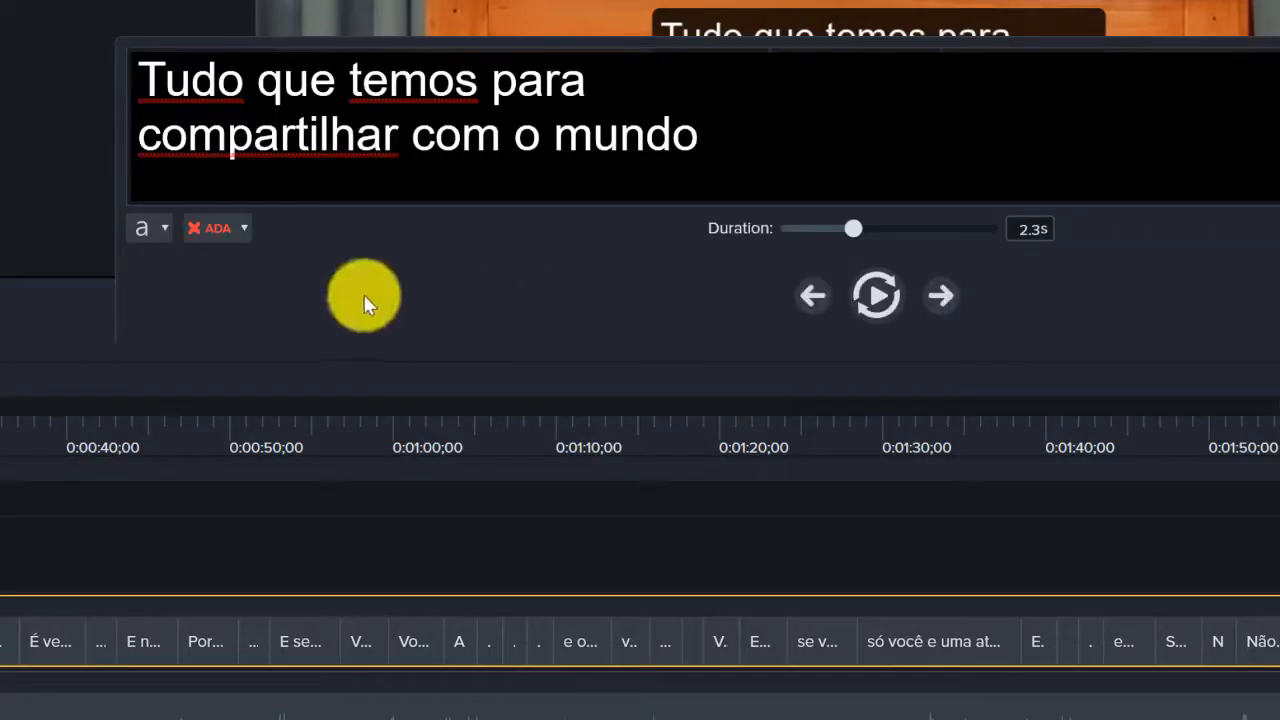
left_click(150, 227)
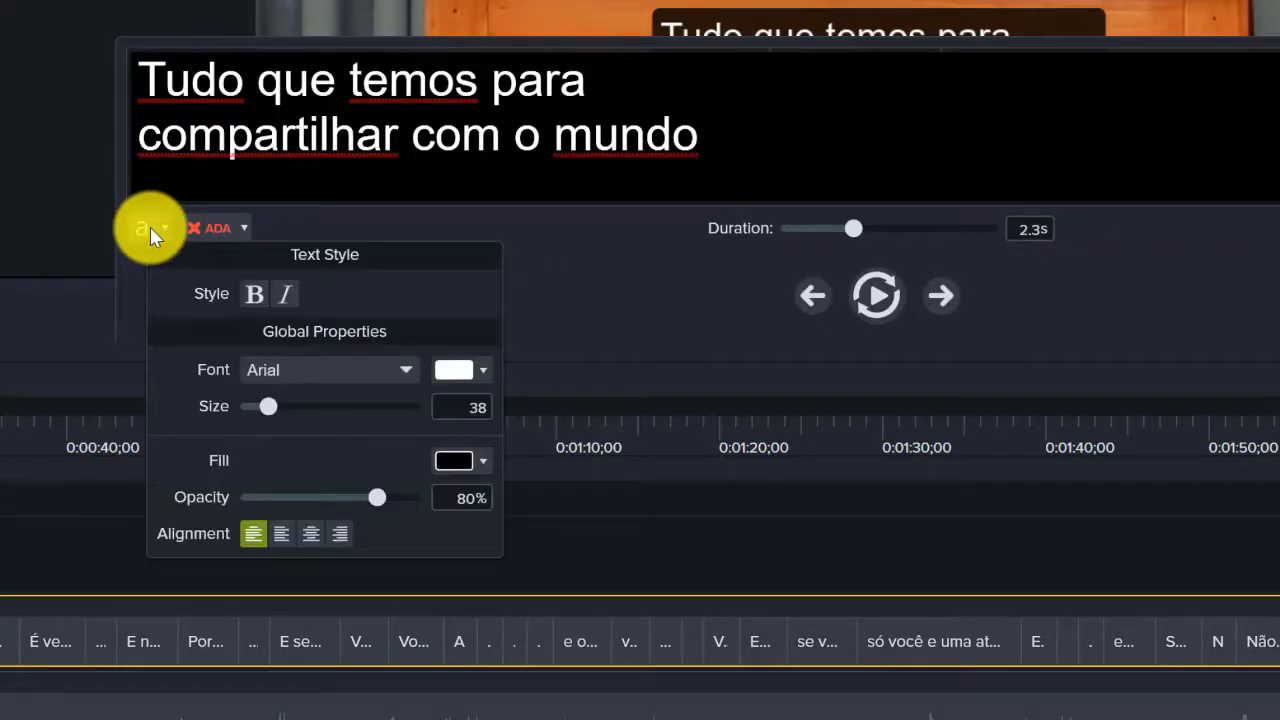
left_click(311, 540)
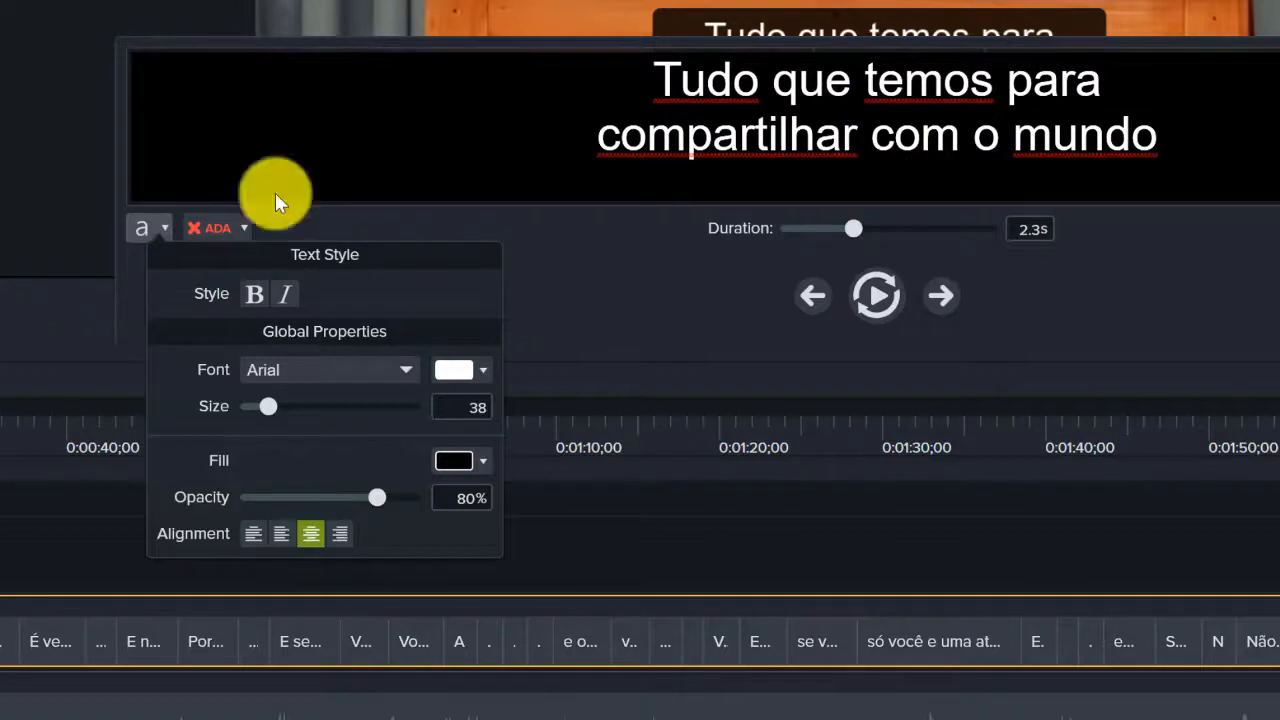
key("Escape")
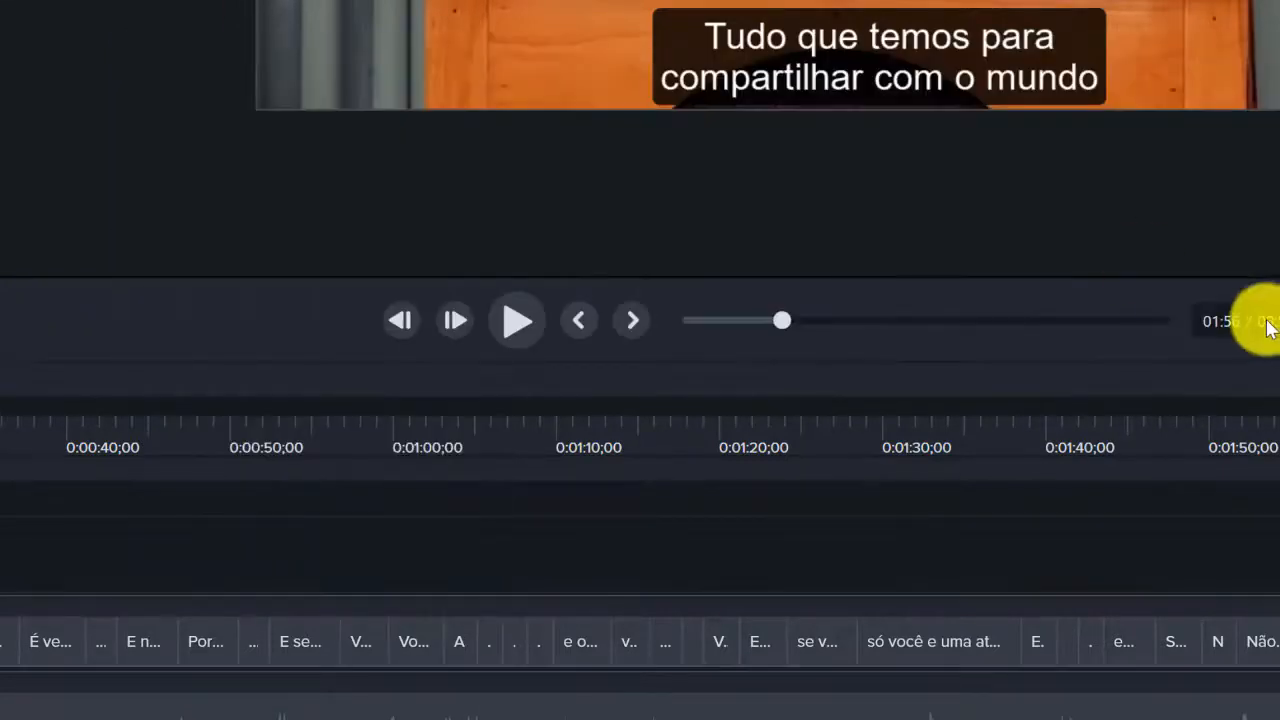
Move the playhead to 6:07 and open the 'sua mente' caption for editing
left_click_drag(1278, 395, 214, 425)
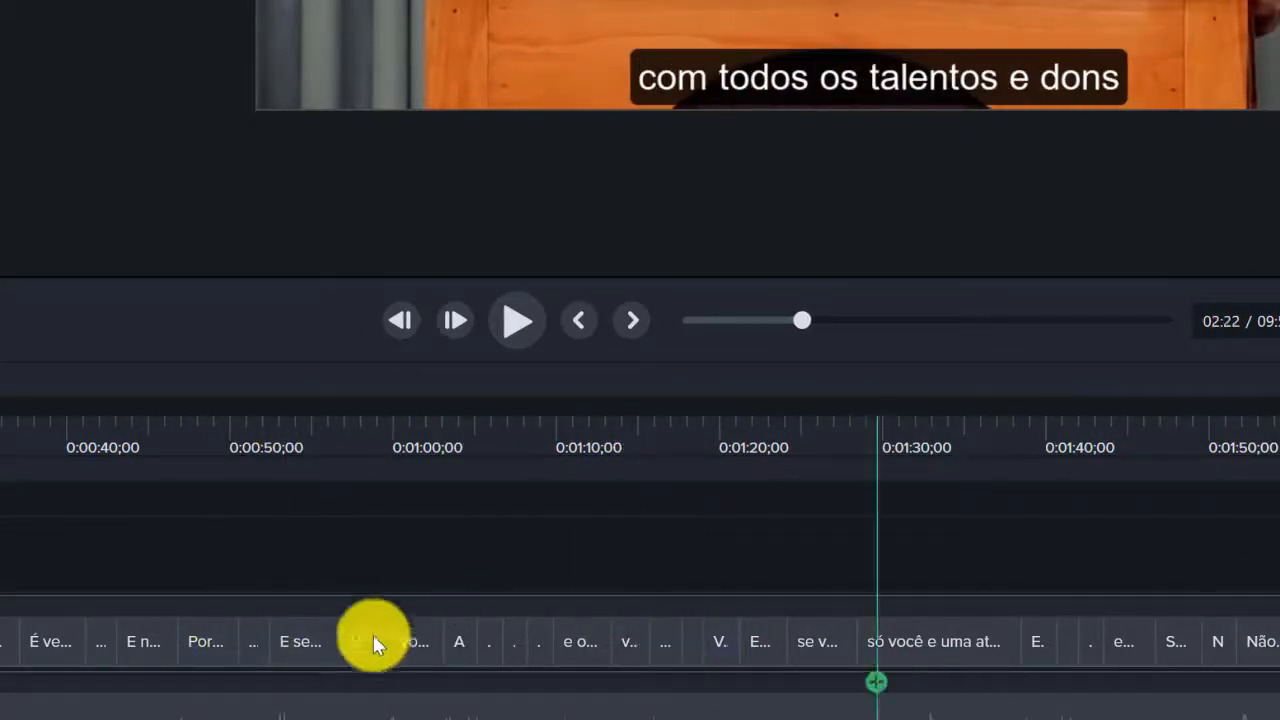
scroll(640, 560, "right", 10)
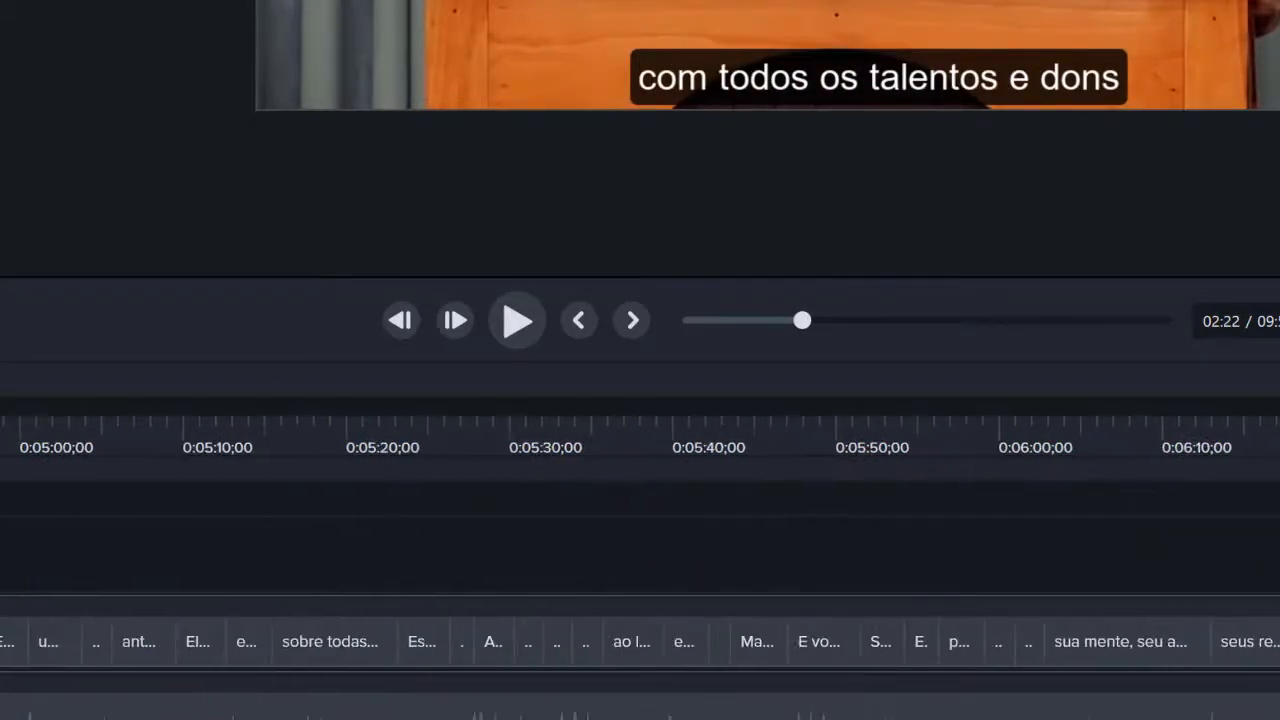
left_click(971, 442)
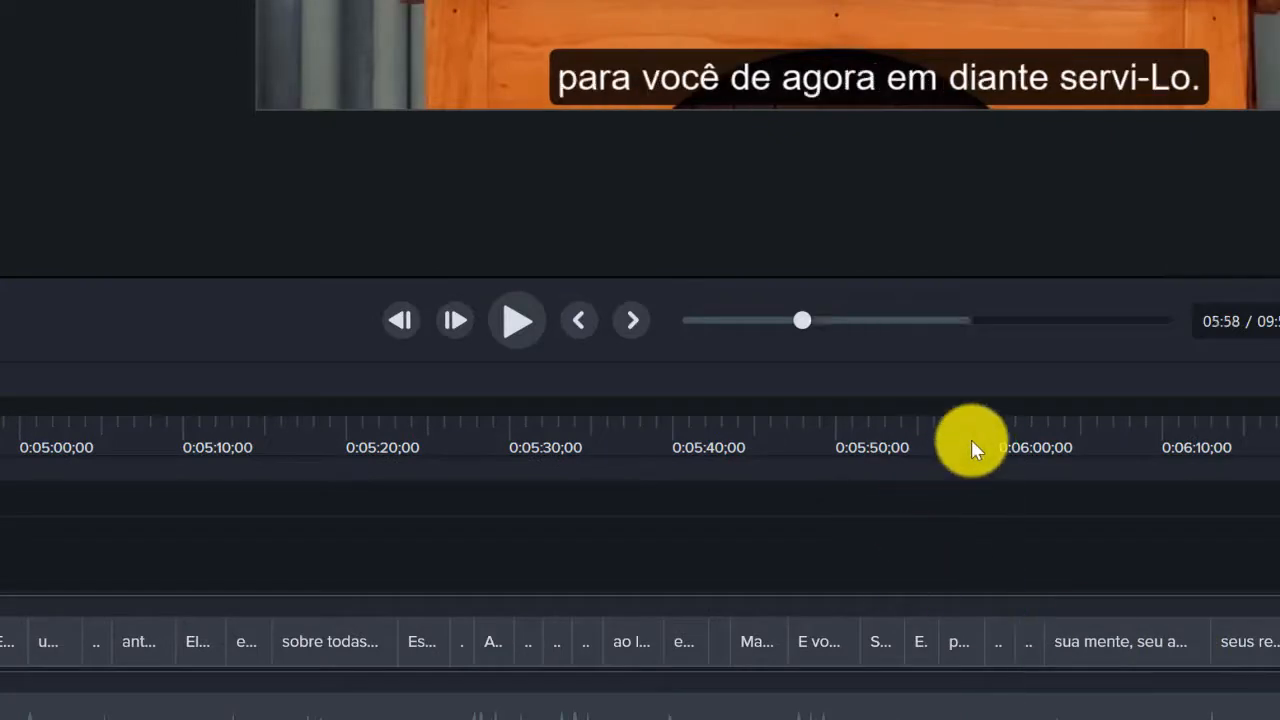
left_click(1120, 437)
left_click(898, 37)
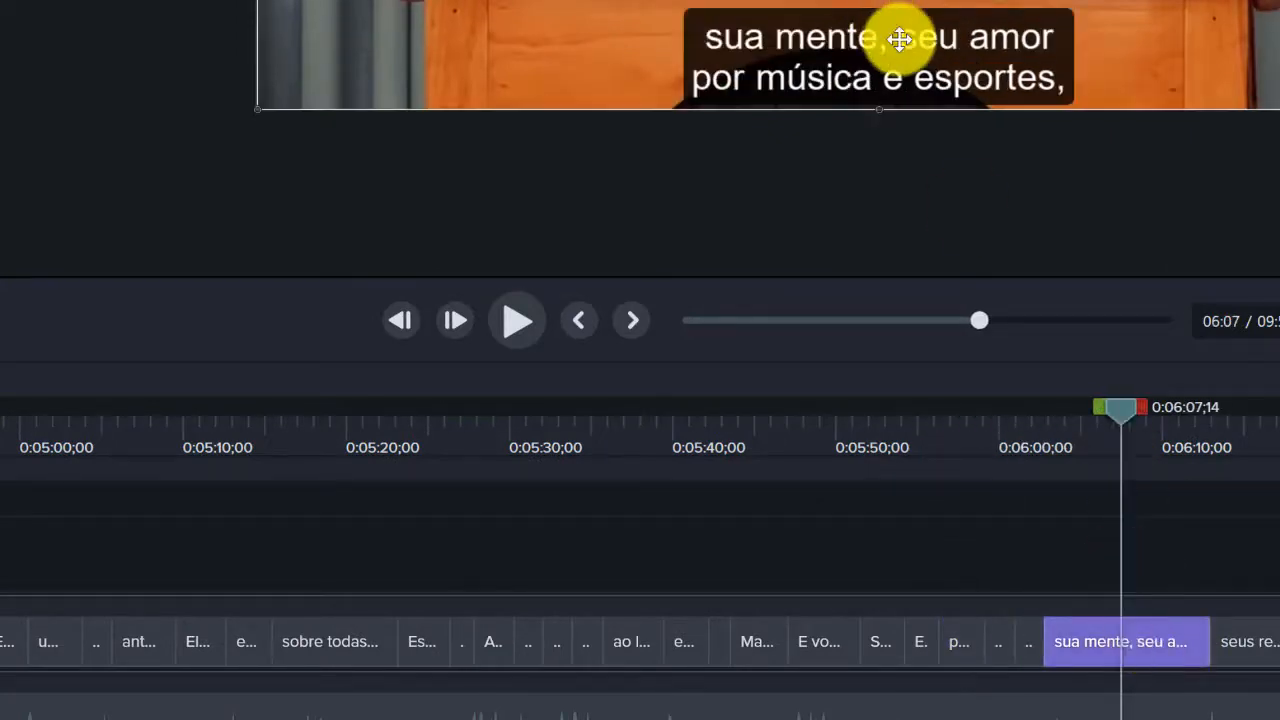
left_click(1184, 532)
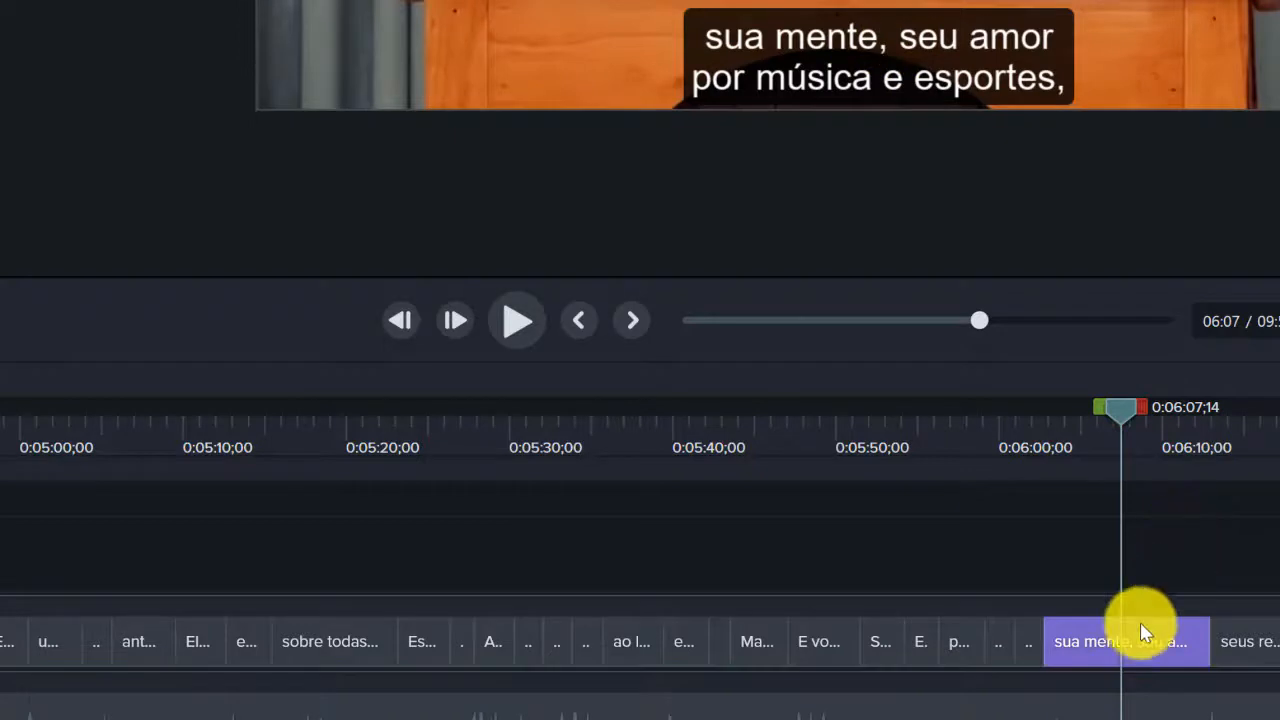
left_click(1128, 650)
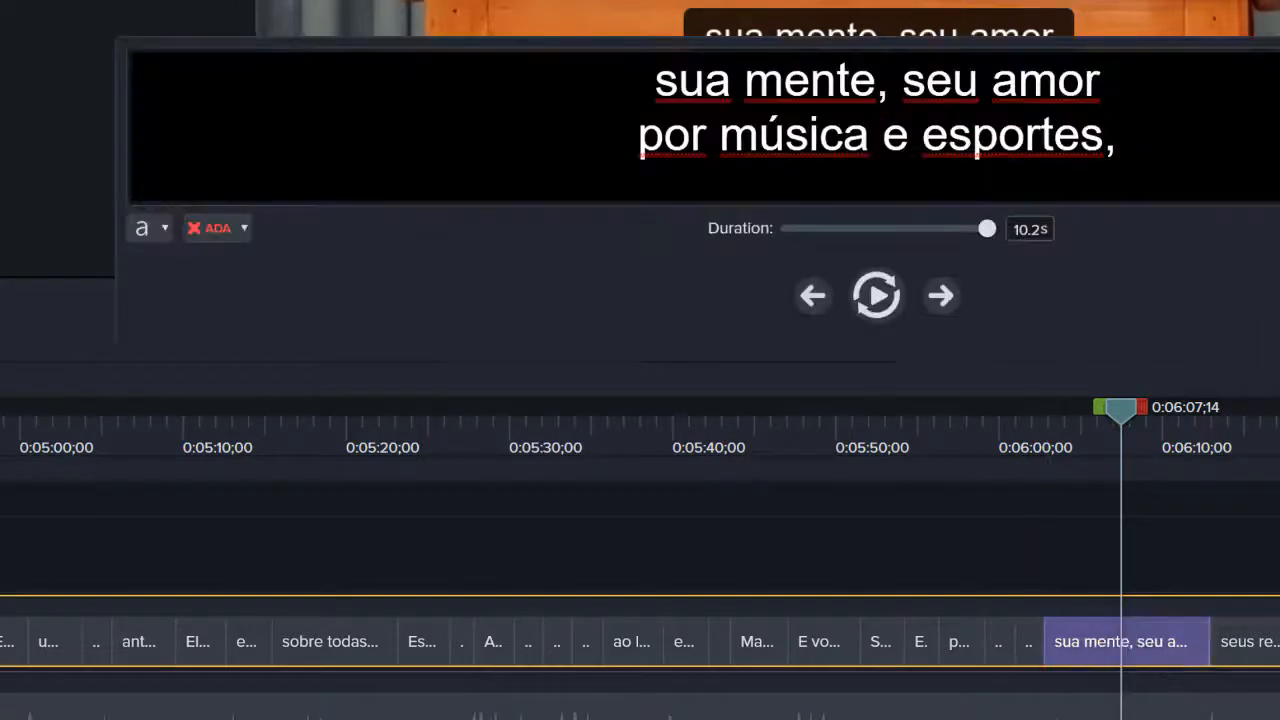
Select 'seu amor por música e esportes' in the 6:07 caption and apply bold, then italic
left_click_drag(1134, 80, 1100, 135)
left_click(857, 155)
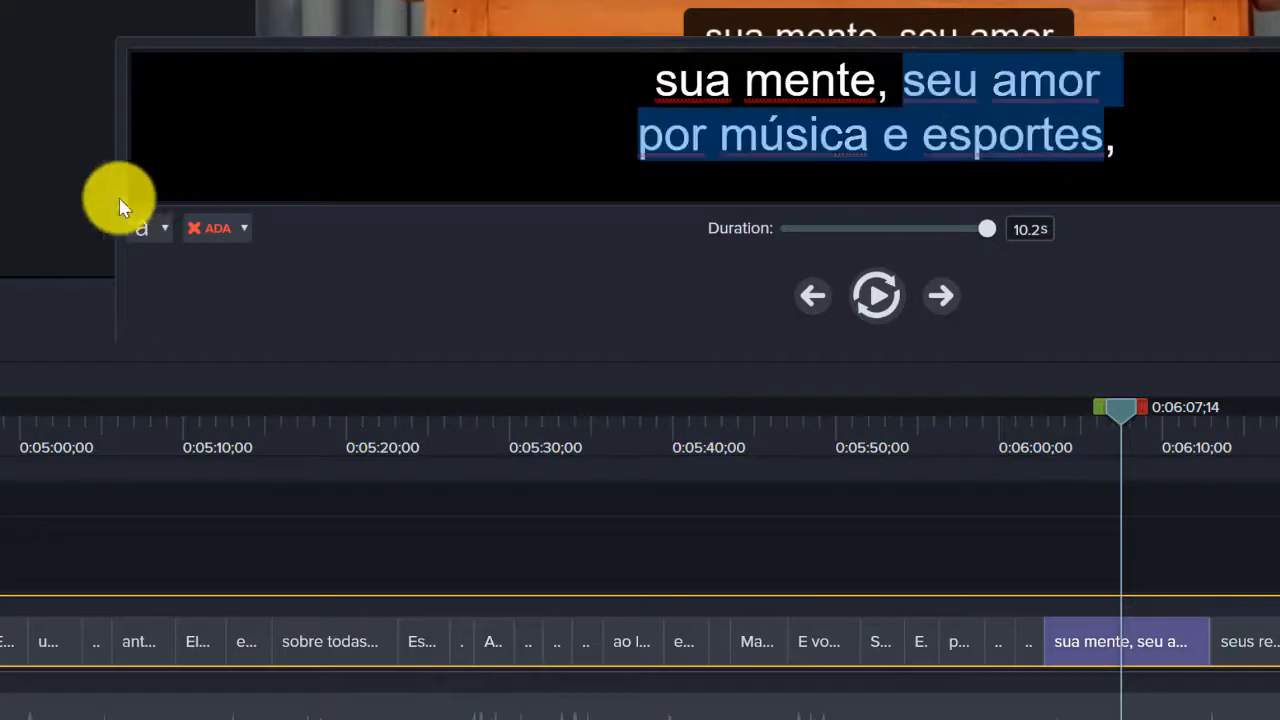
left_click(152, 232)
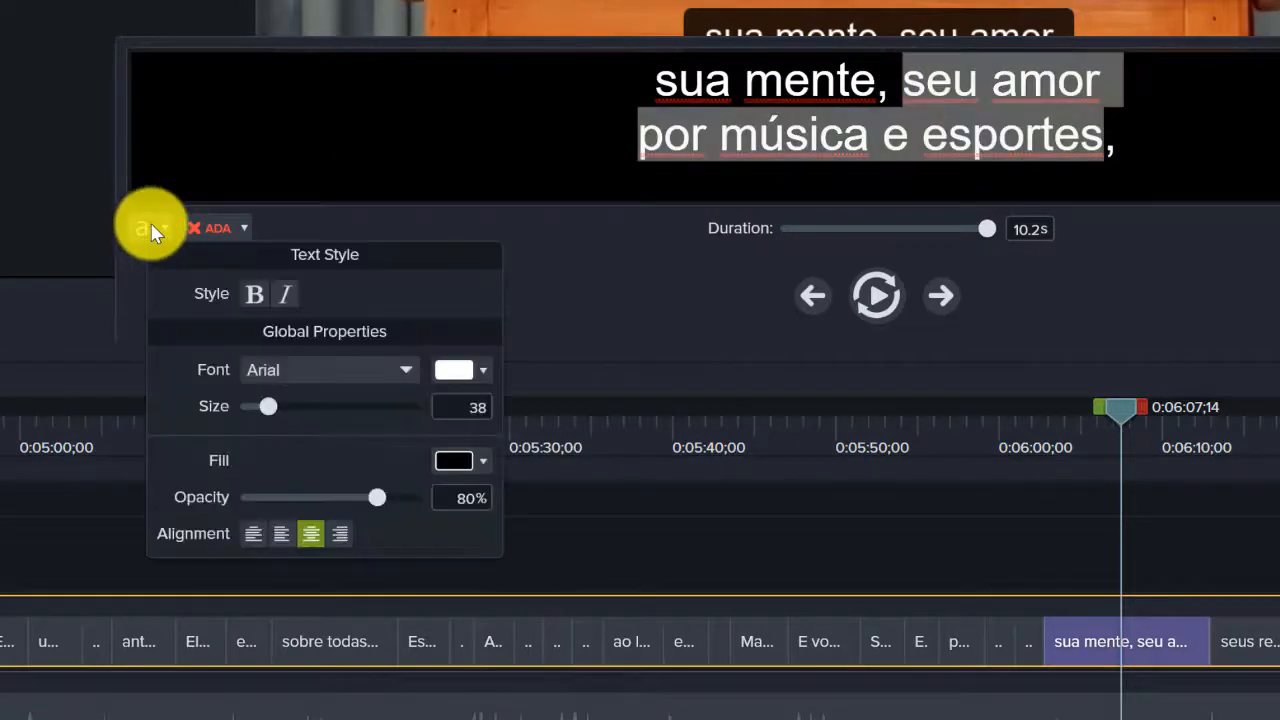
left_click(256, 294)
left_click(1096, 145)
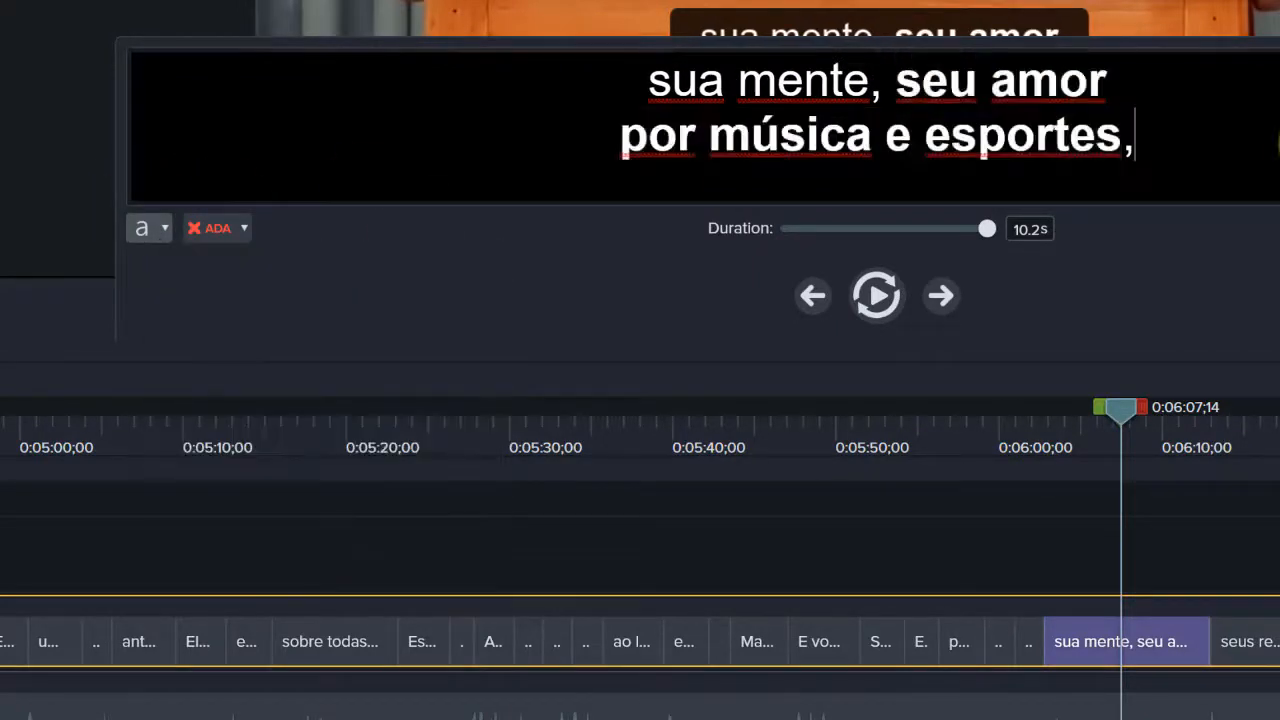
left_click_drag(889, 92, 1100, 140)
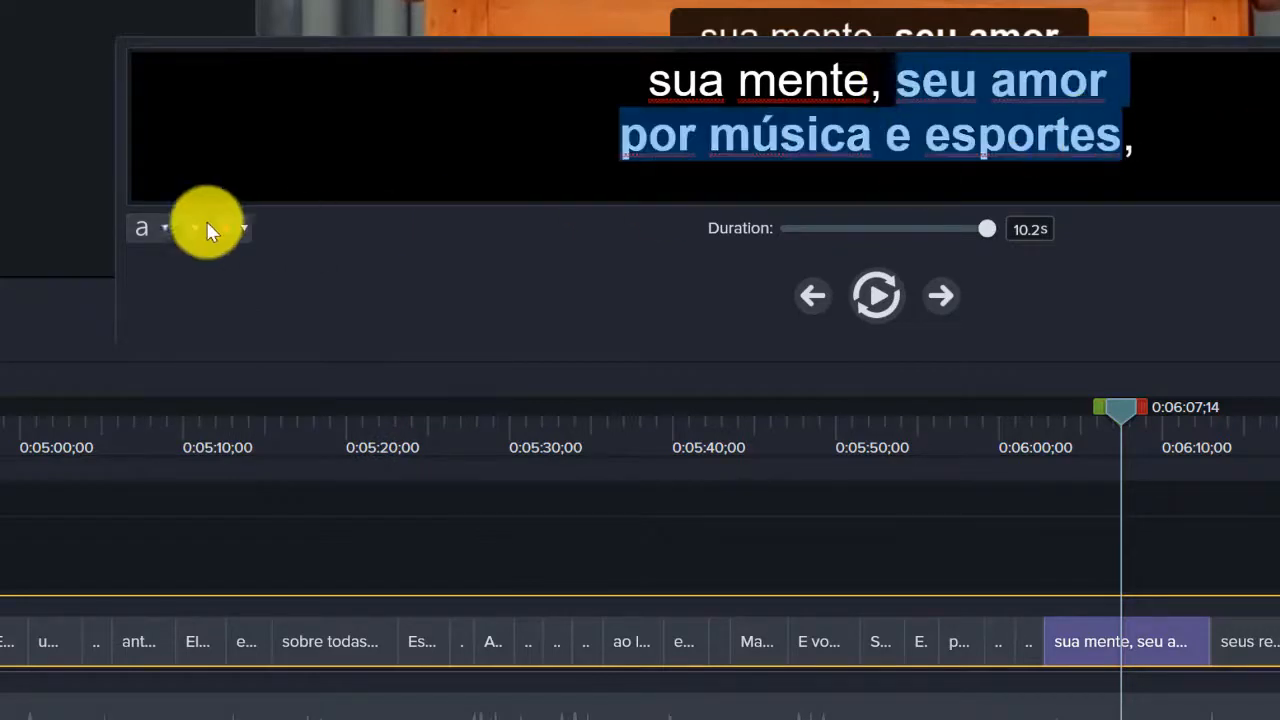
left_click(161, 230)
left_click(283, 293)
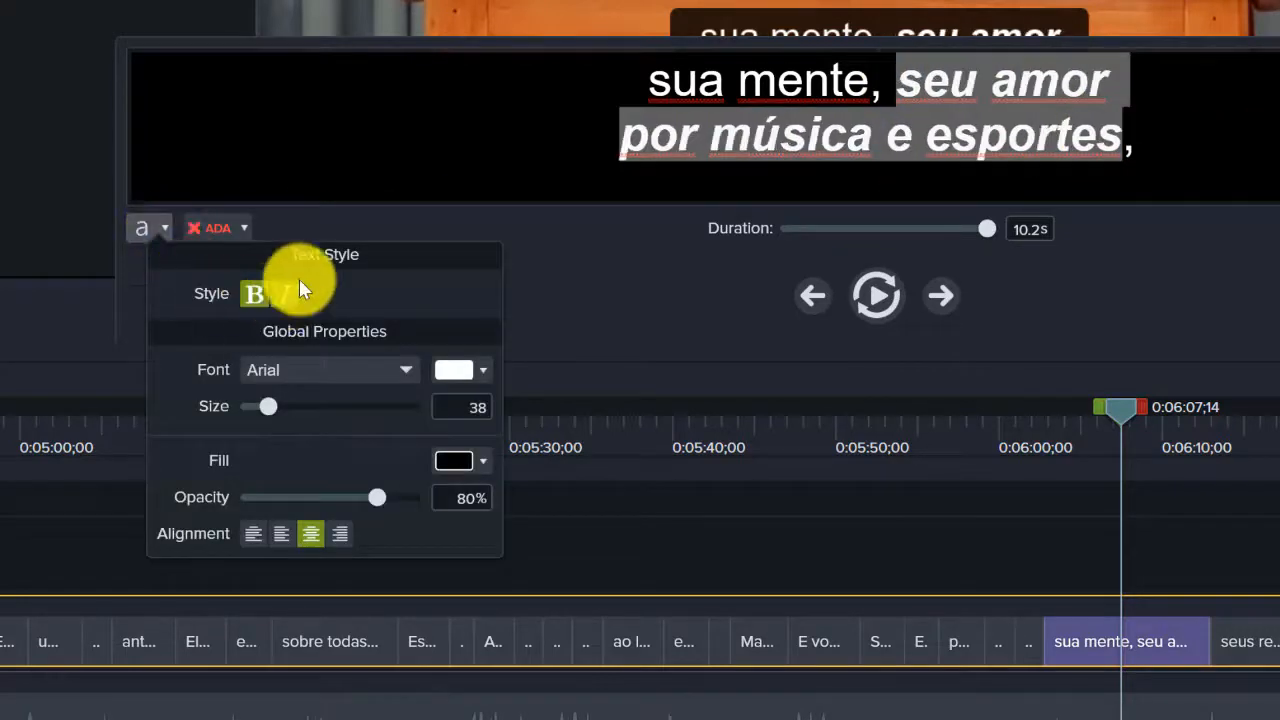
key("Escape")
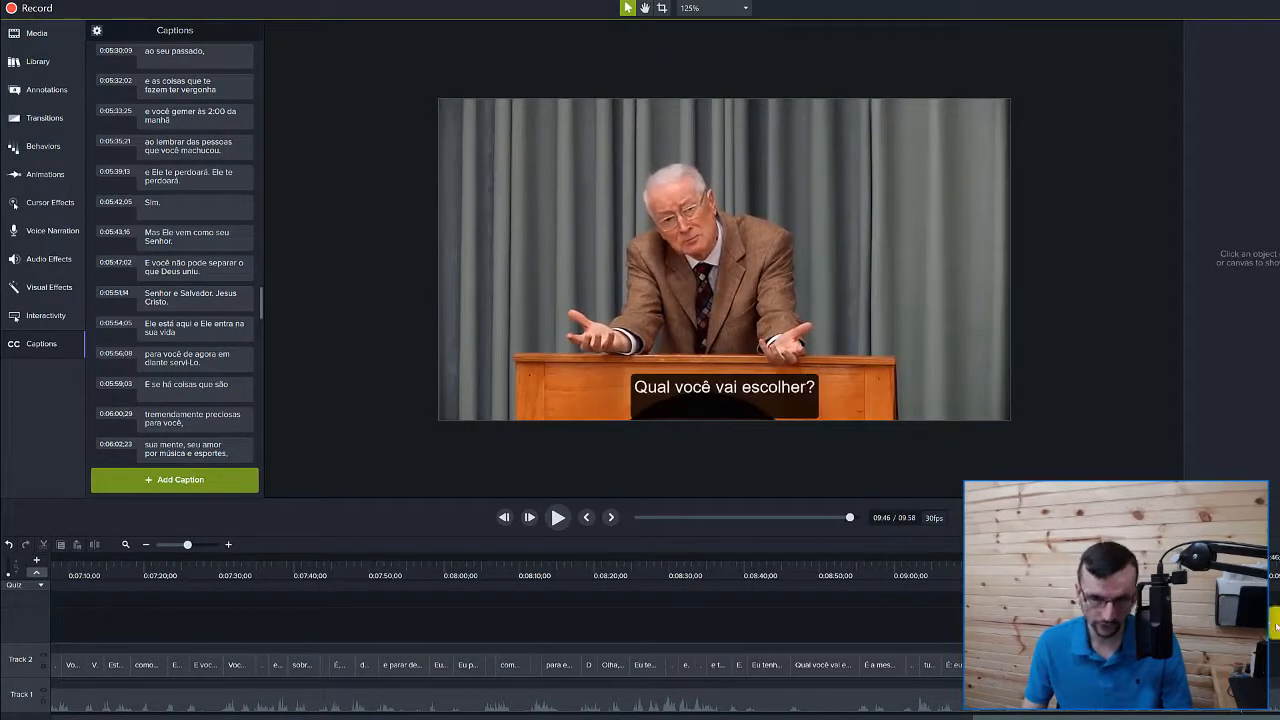
Delete the blank second line of 'Qual você vai escolher?' and preview the video through 09:52
left_click(1255, 665)
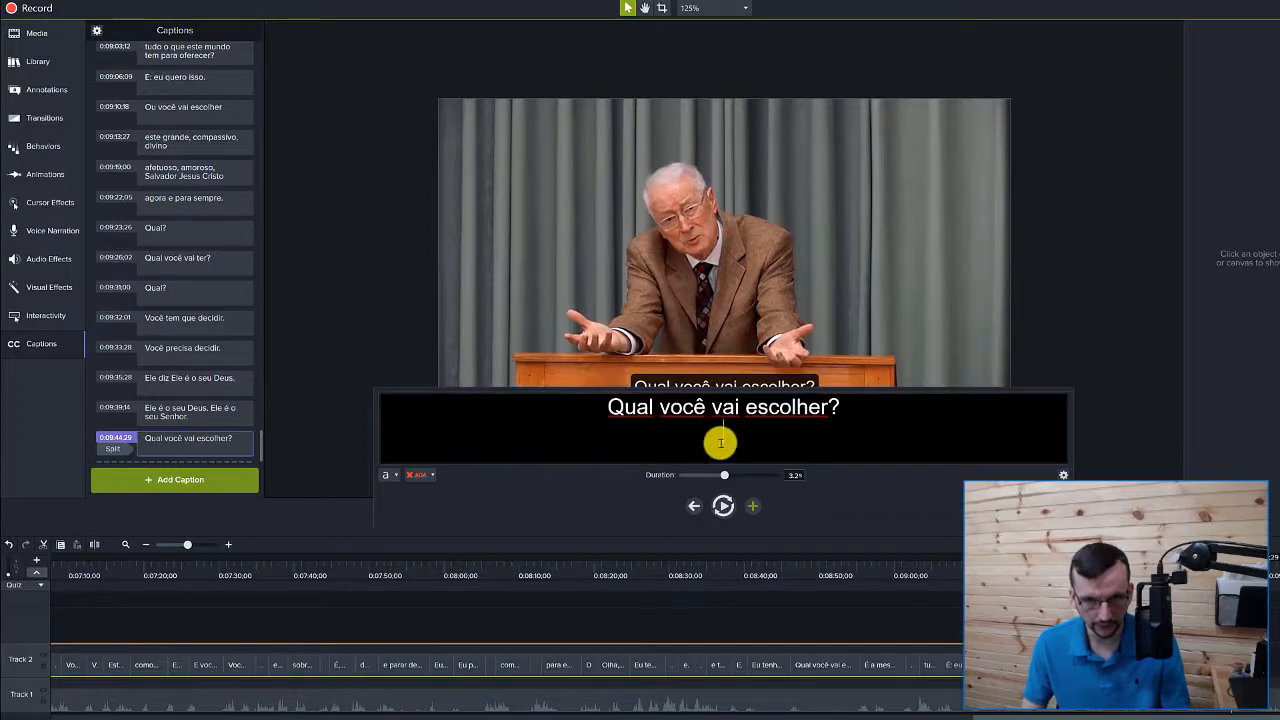
key("BackSpace")
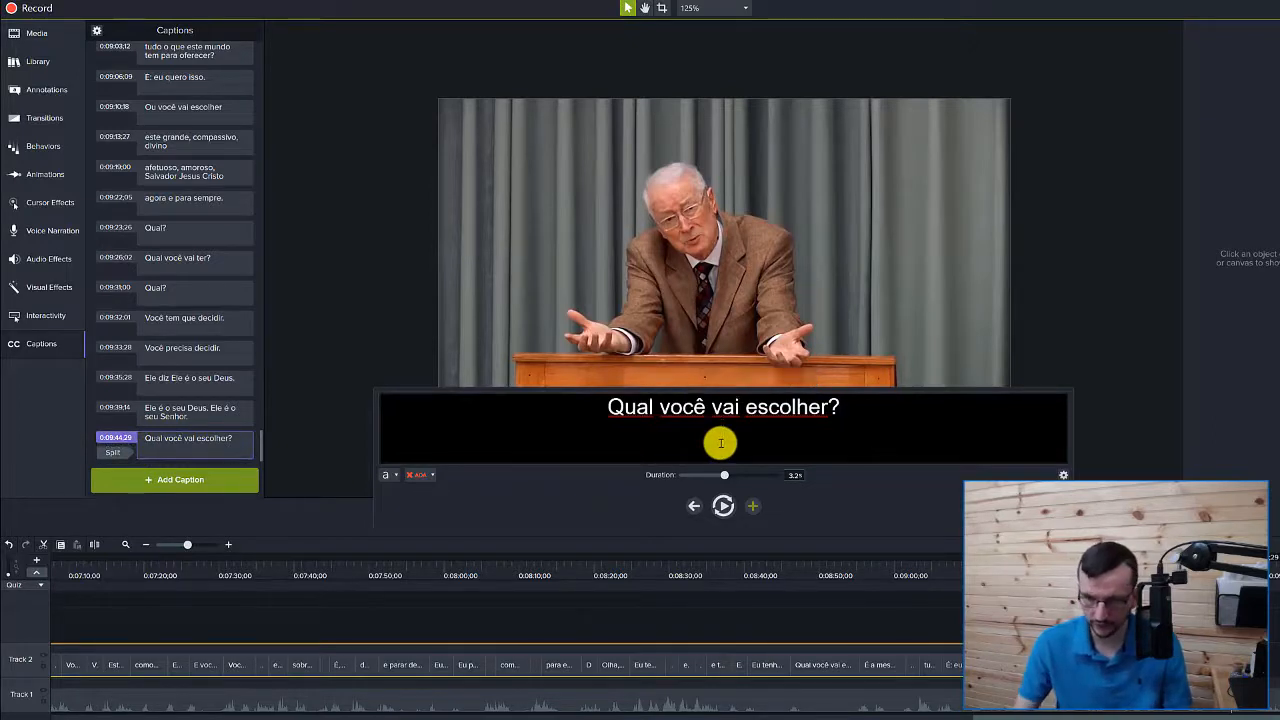
key("Escape")
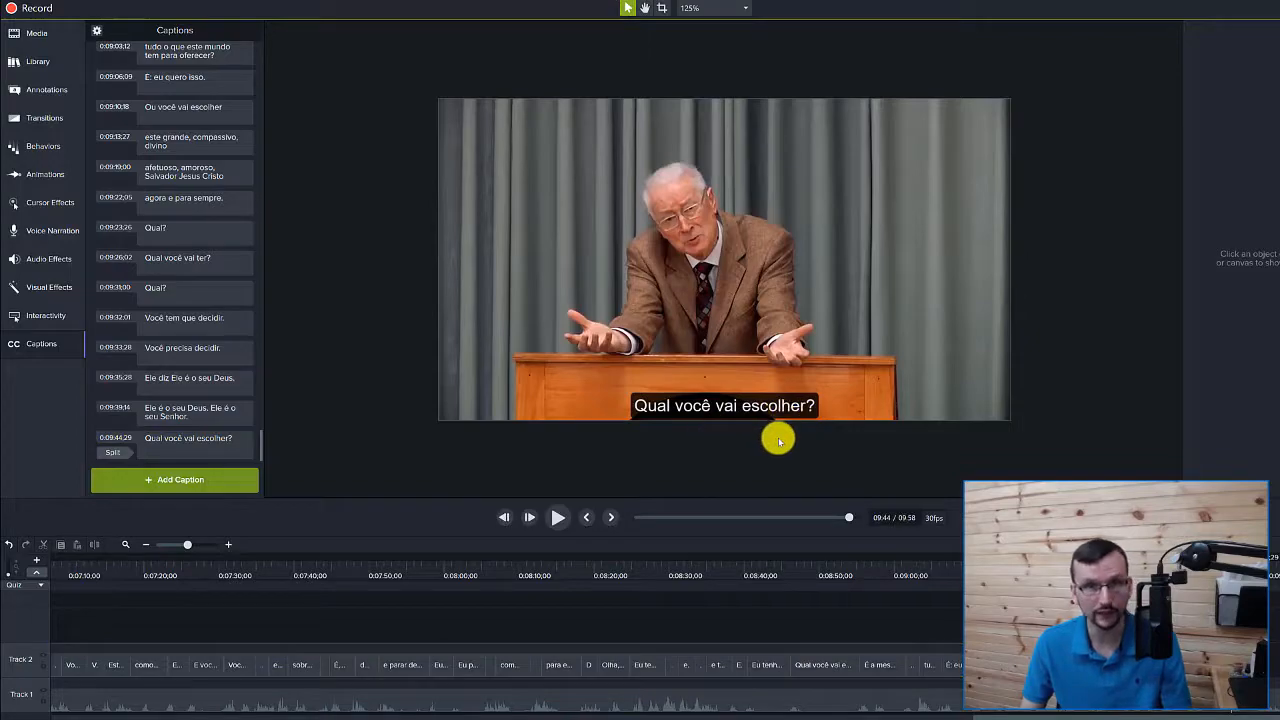
left_click_drag(1232, 568, 1267, 575)
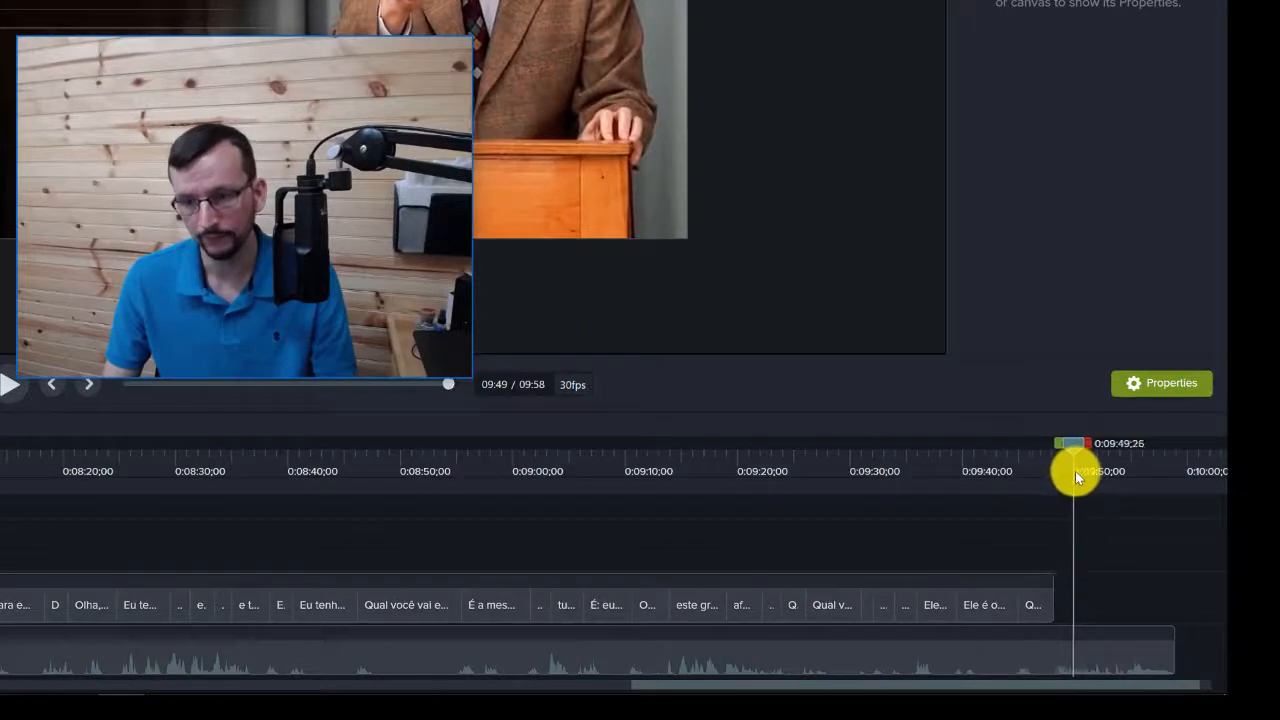
left_click_drag(1075, 471, 99, 522)
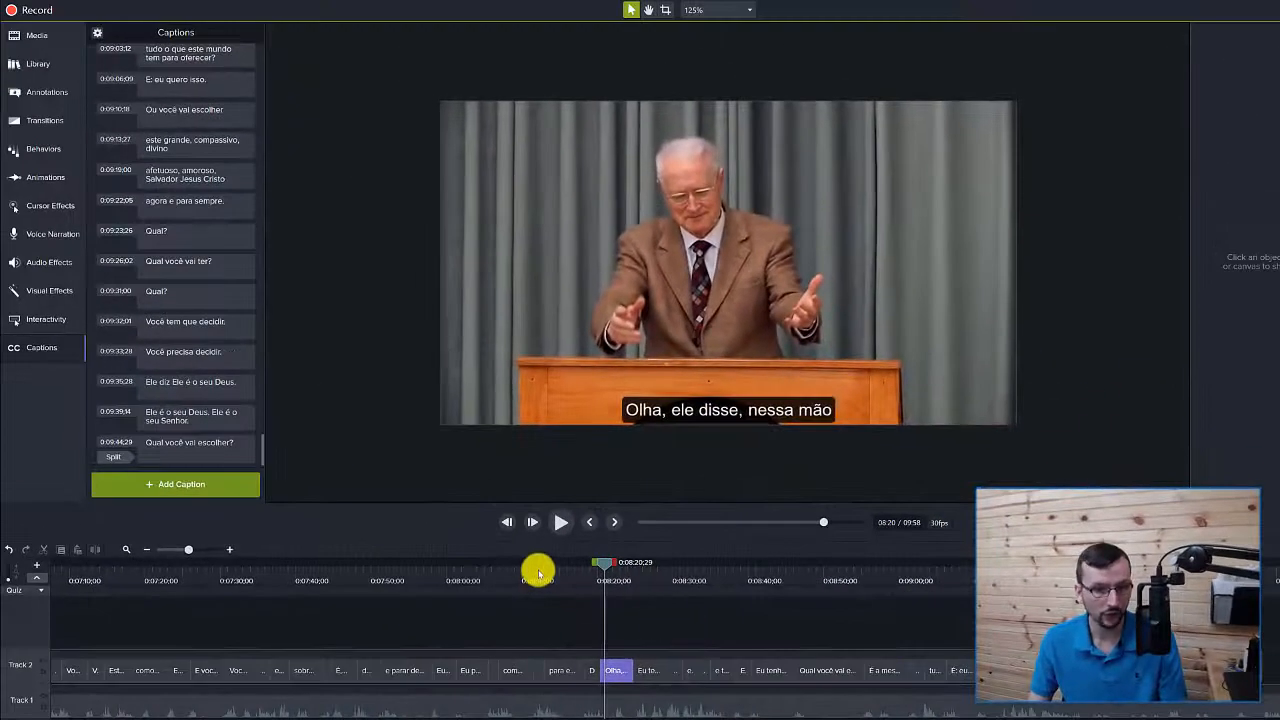
Produce to a local file with the 'MP4 only (up to 720p)' preset, accepting the caption warning
left_click(437, 550)
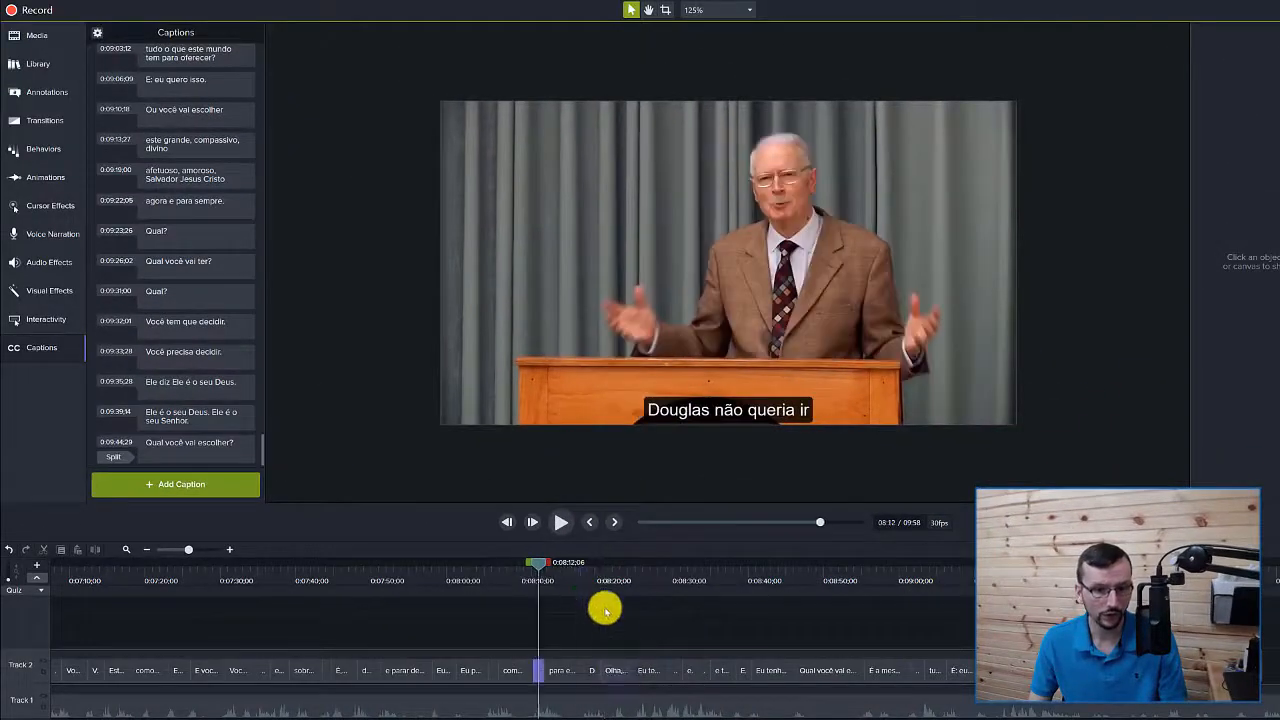
left_click(110, 1)
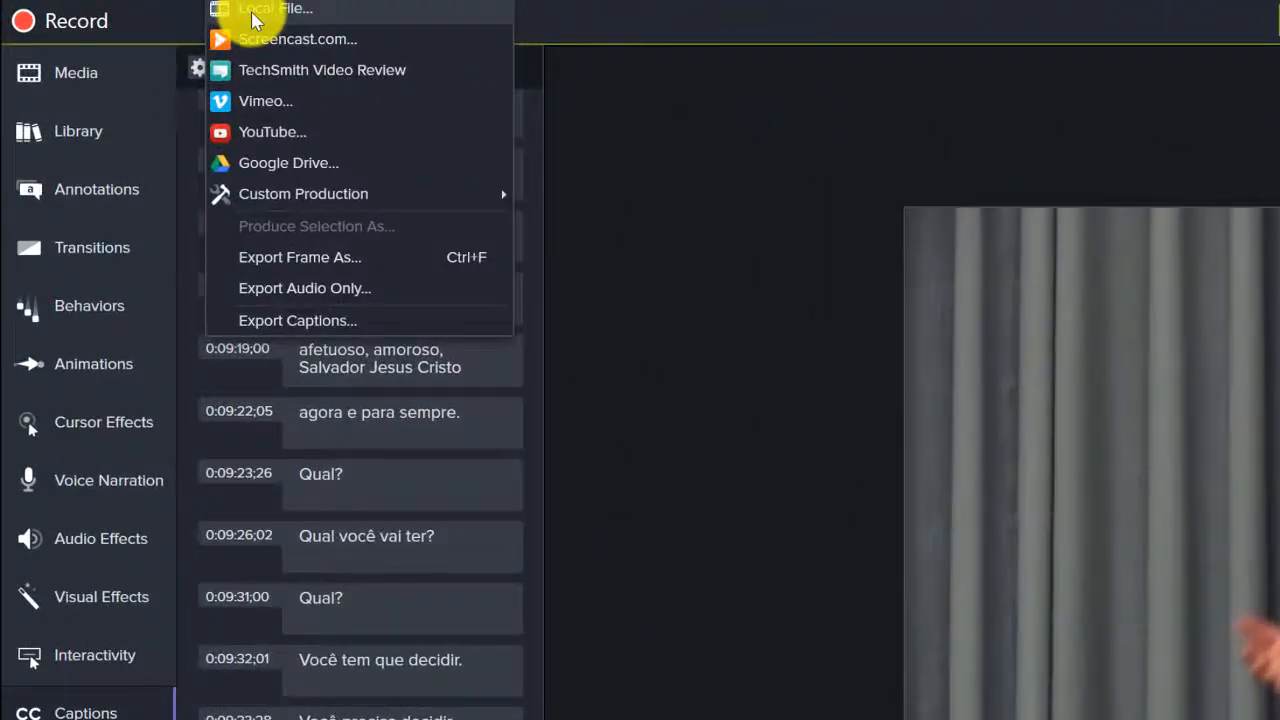
left_click(252, 12)
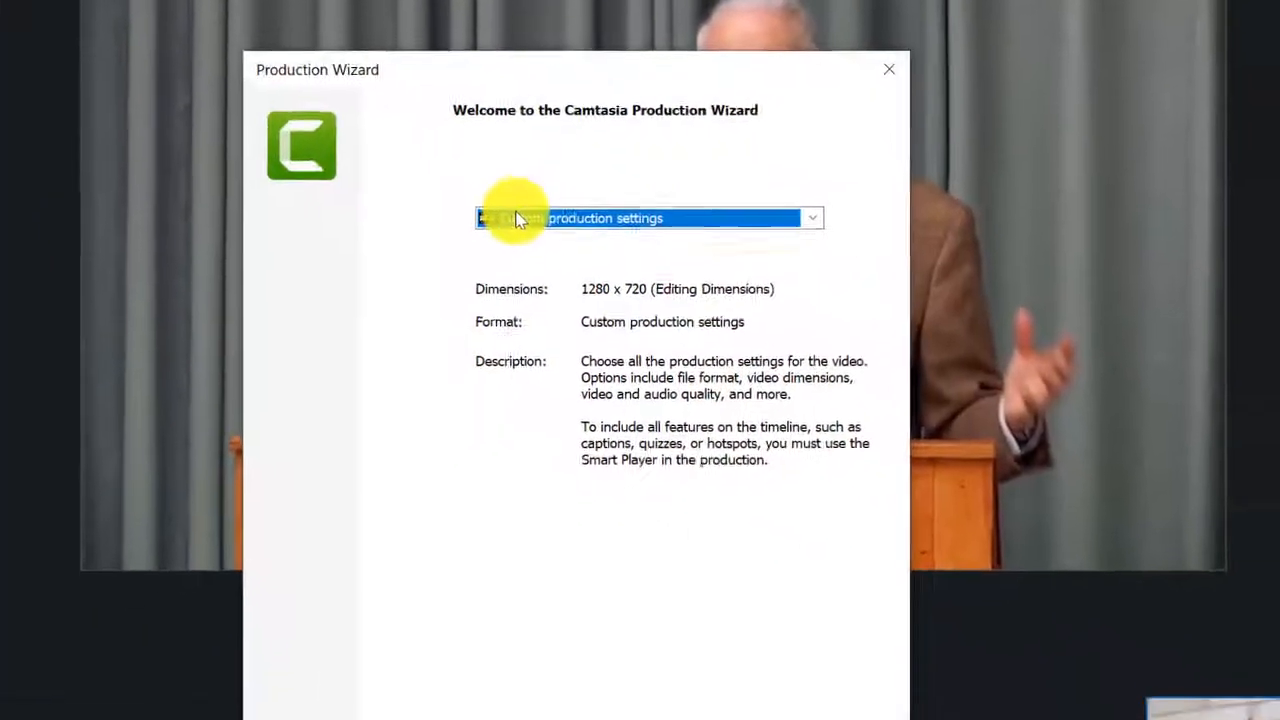
left_click(536, 186)
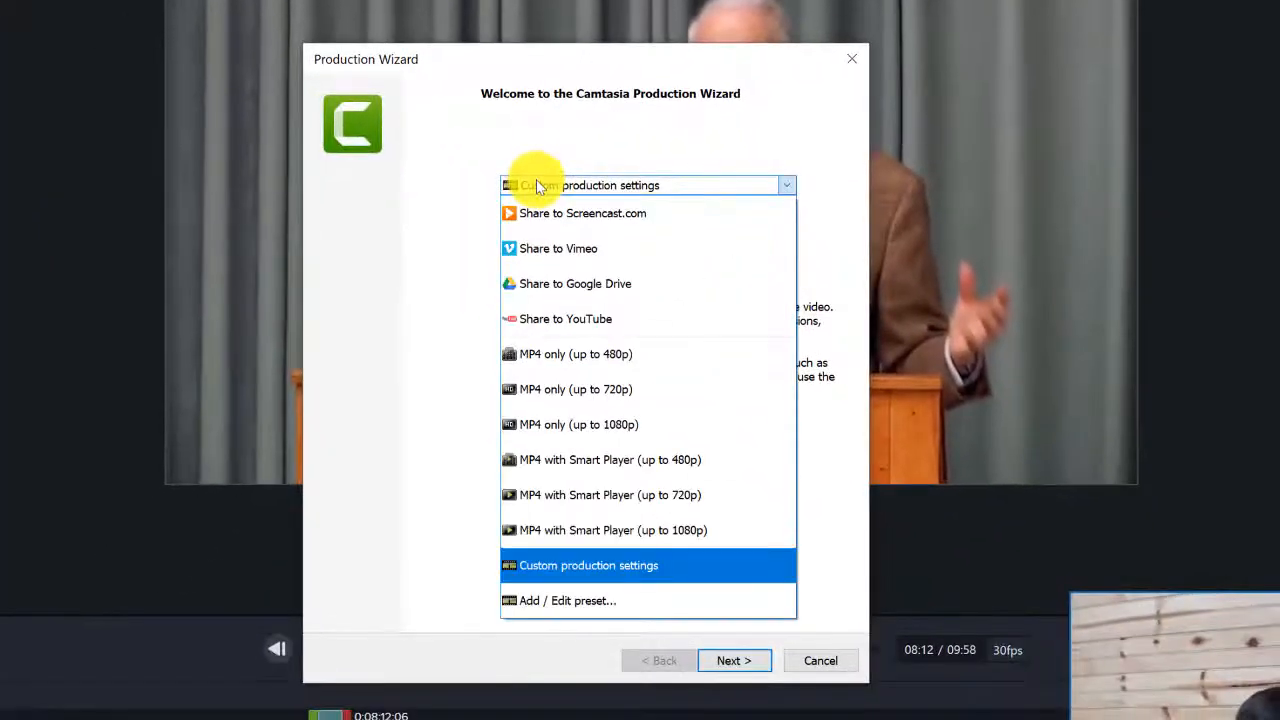
left_click(575, 390)
left_click(746, 662)
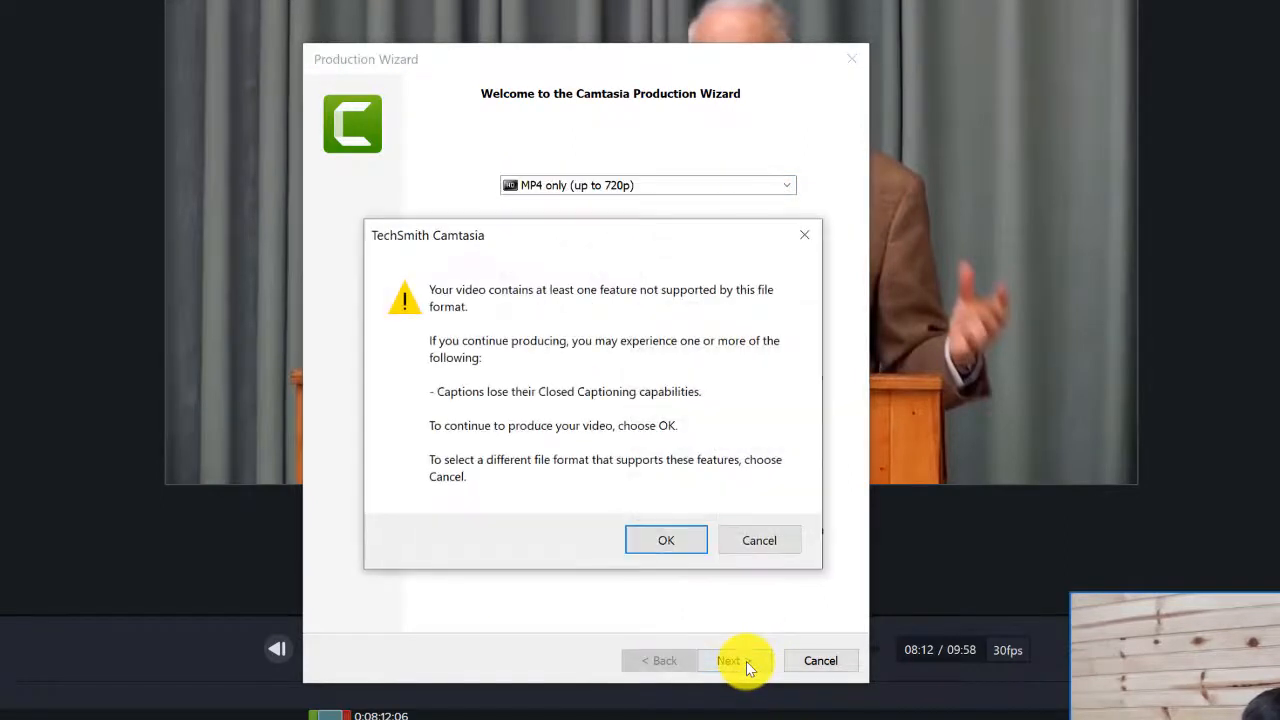
left_click(686, 538)
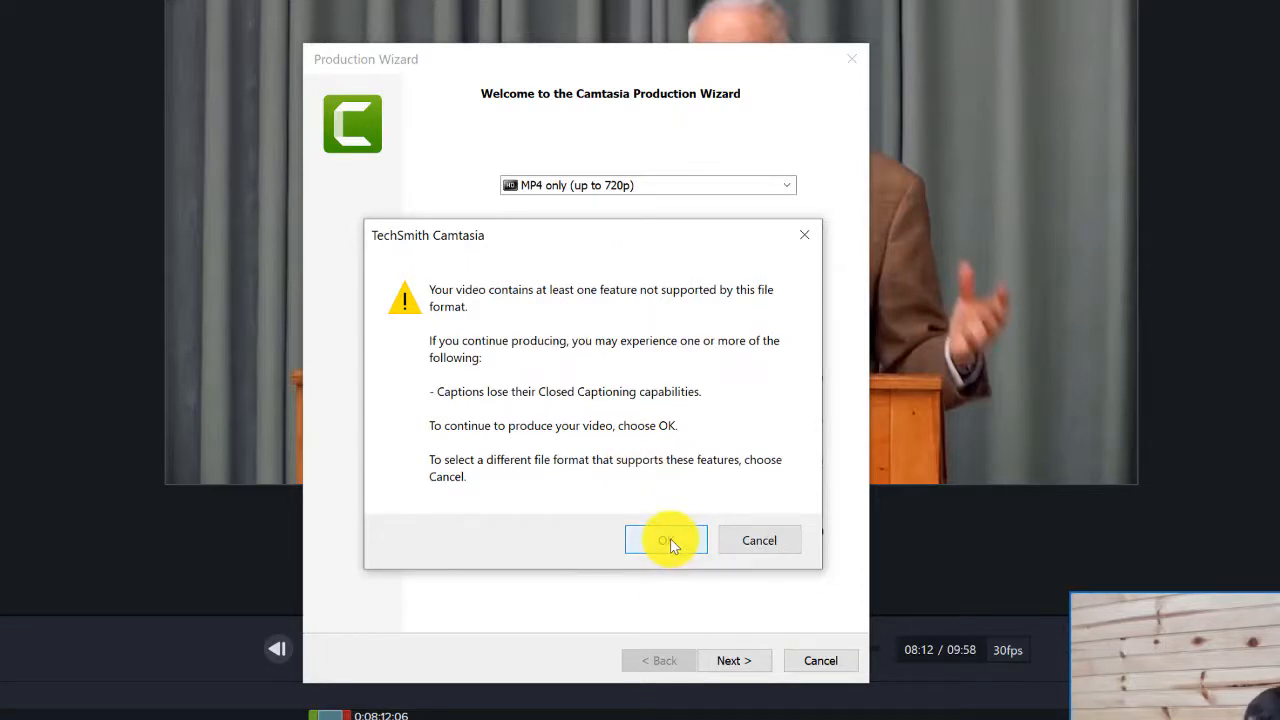
left_click(667, 541)
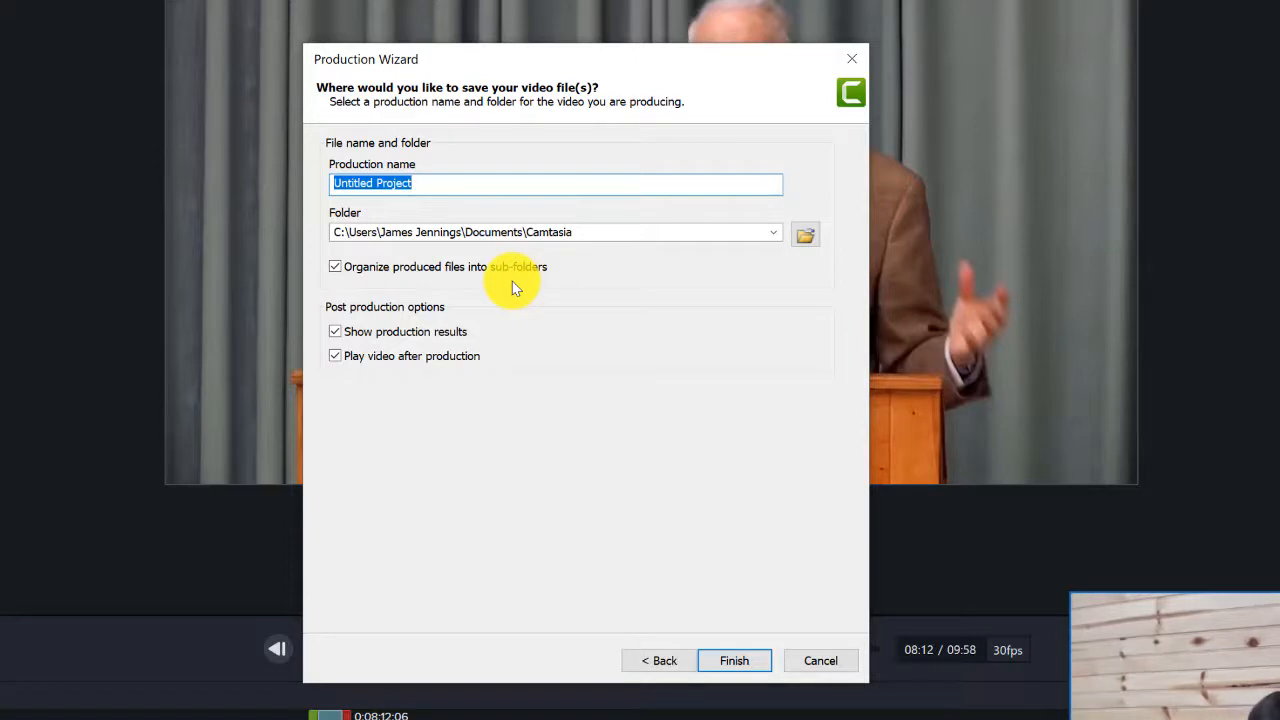
Name the production 'Portuguese - Jesus Christ is Your Only Answer' plus the preacher's name and render
type("Portu")
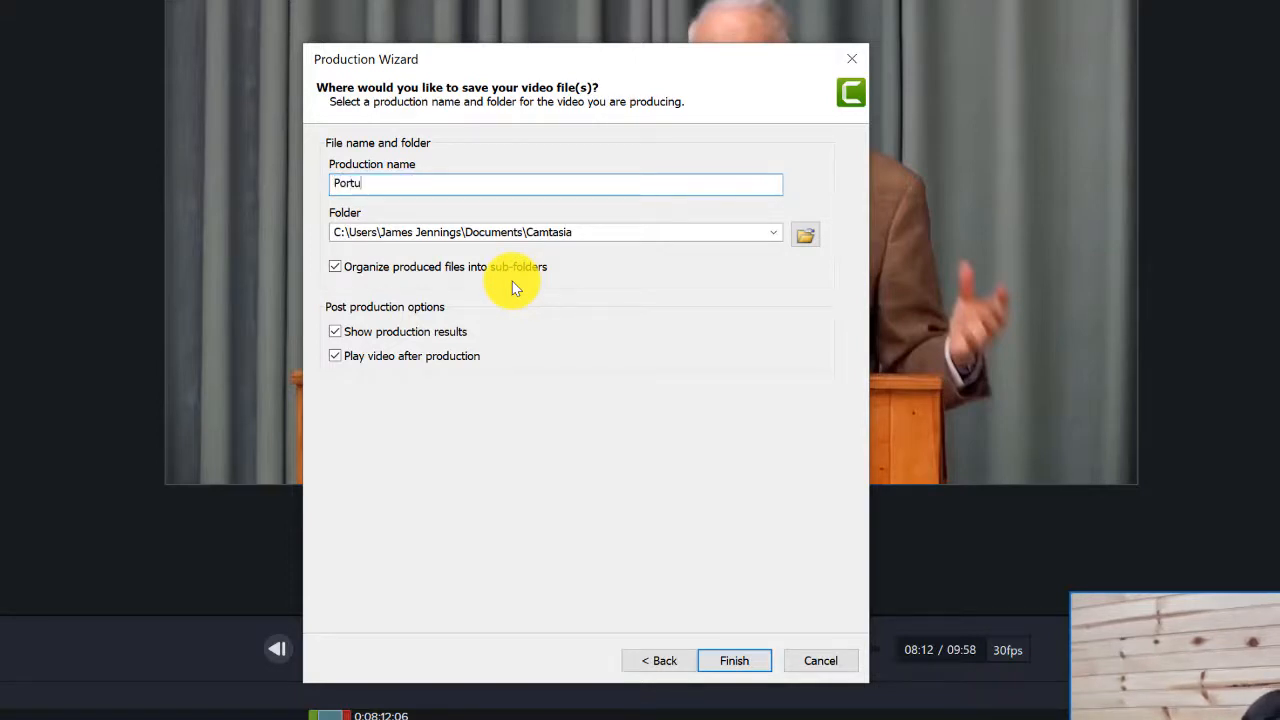
type("guese - Jesus Christ is ")
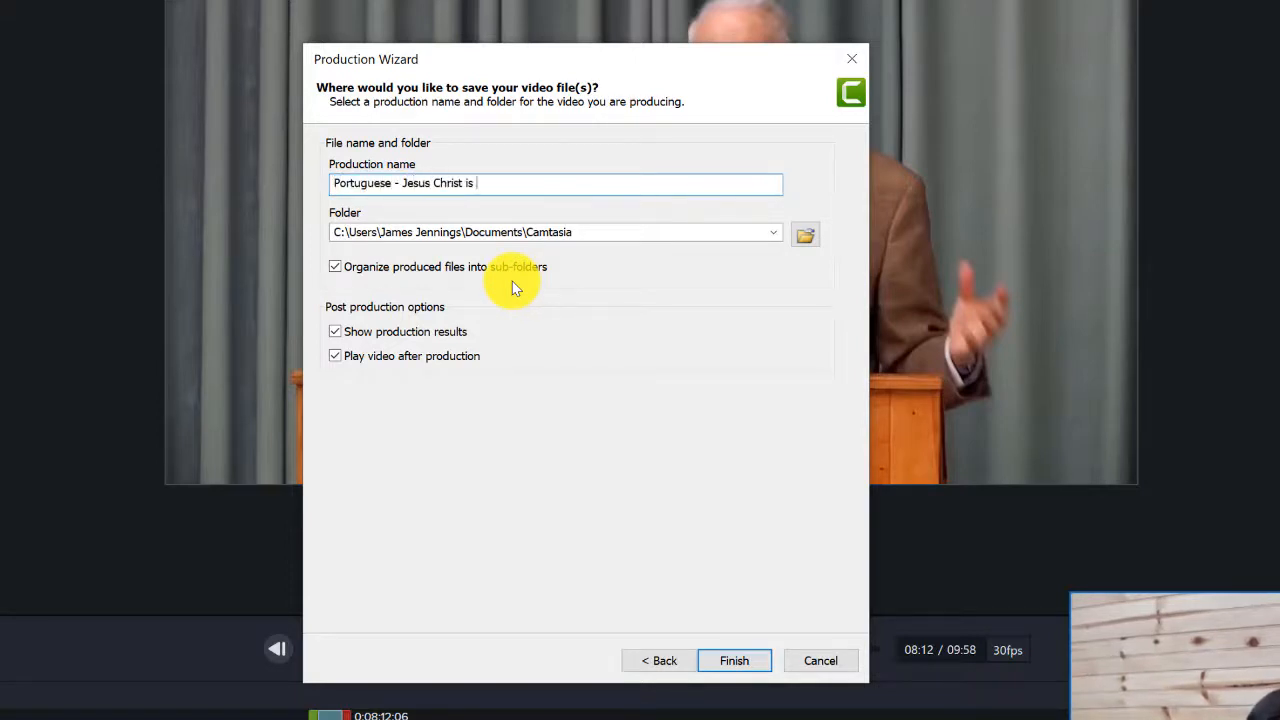
type("Your ONly An")
key("BackSpace")
key("BackSpace")
key("BackSpace")
key("BackSpace")
key("BackSpace")
key("BackSpace")
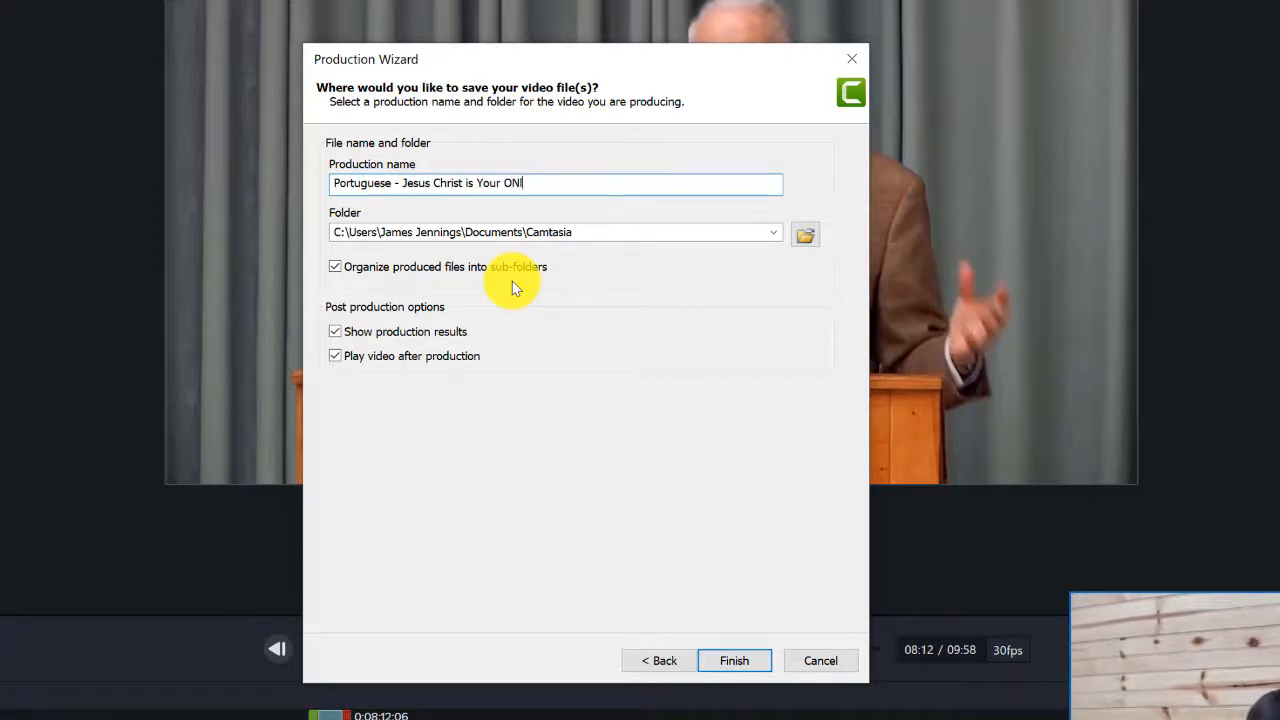
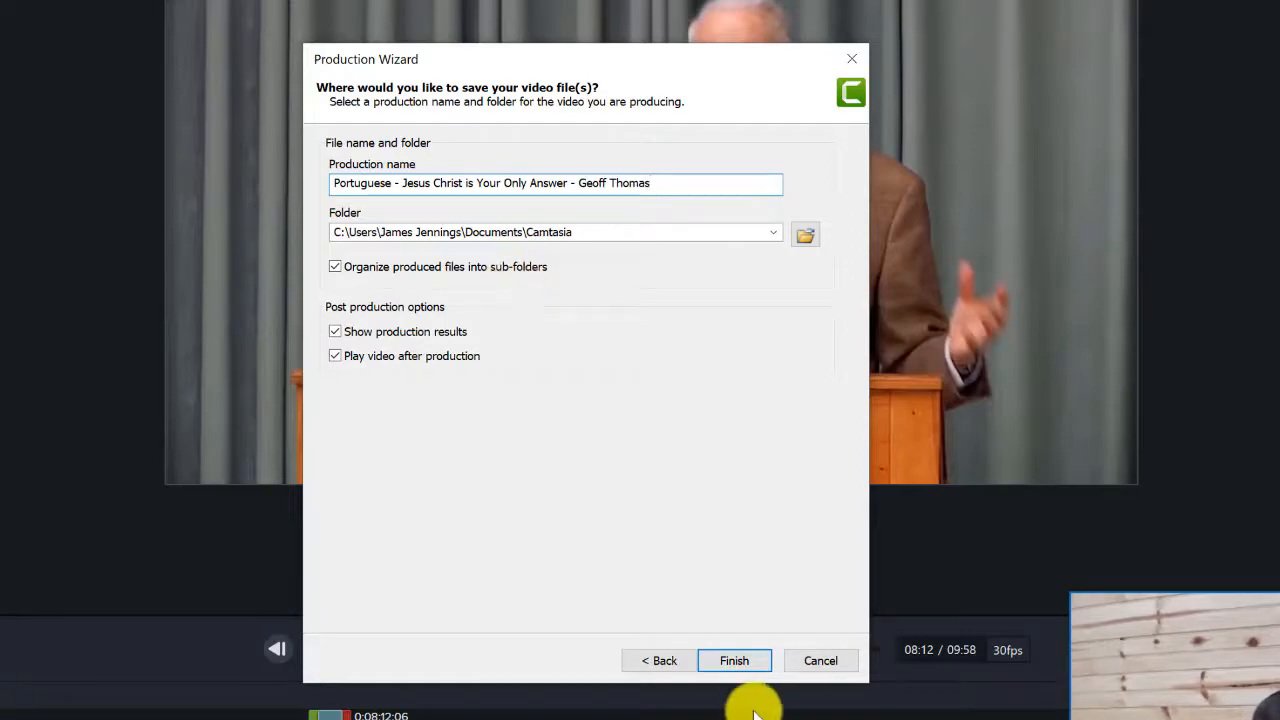
left_click(733, 660)
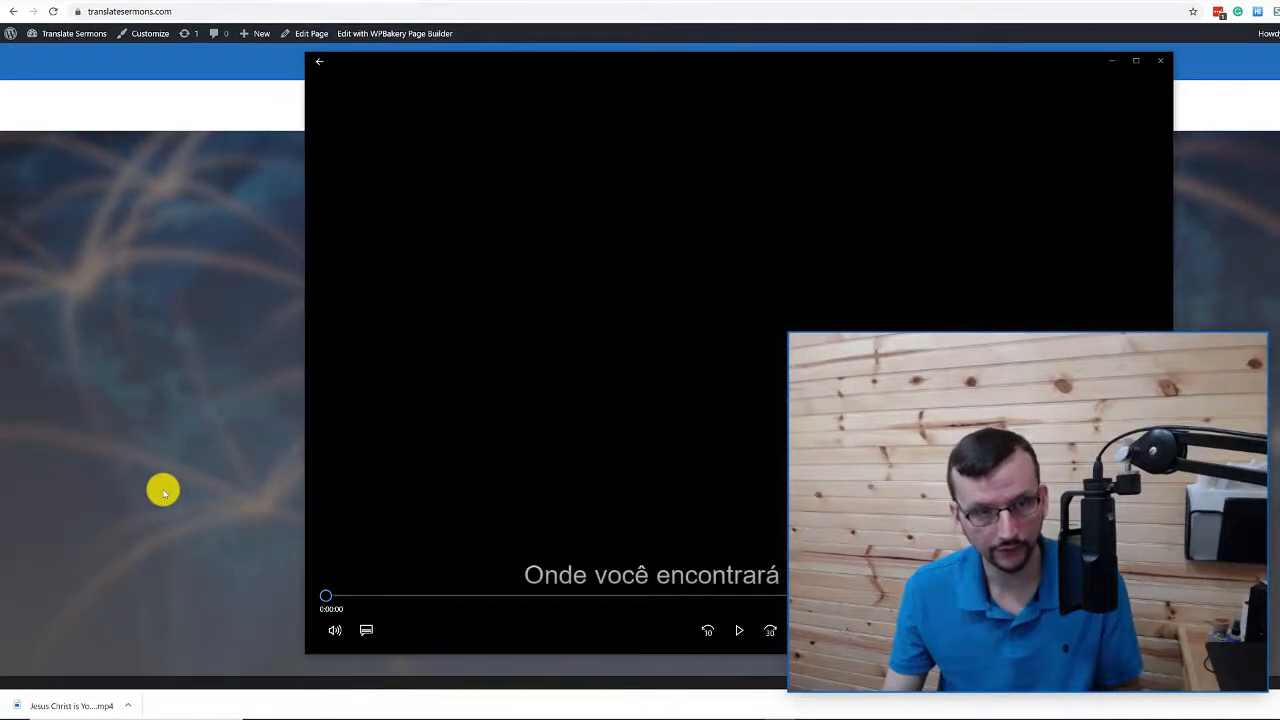
Play the rendered MP4 in Movies & TV, pausing and resuming, ending paused at 0:00:16
left_click(734, 634)
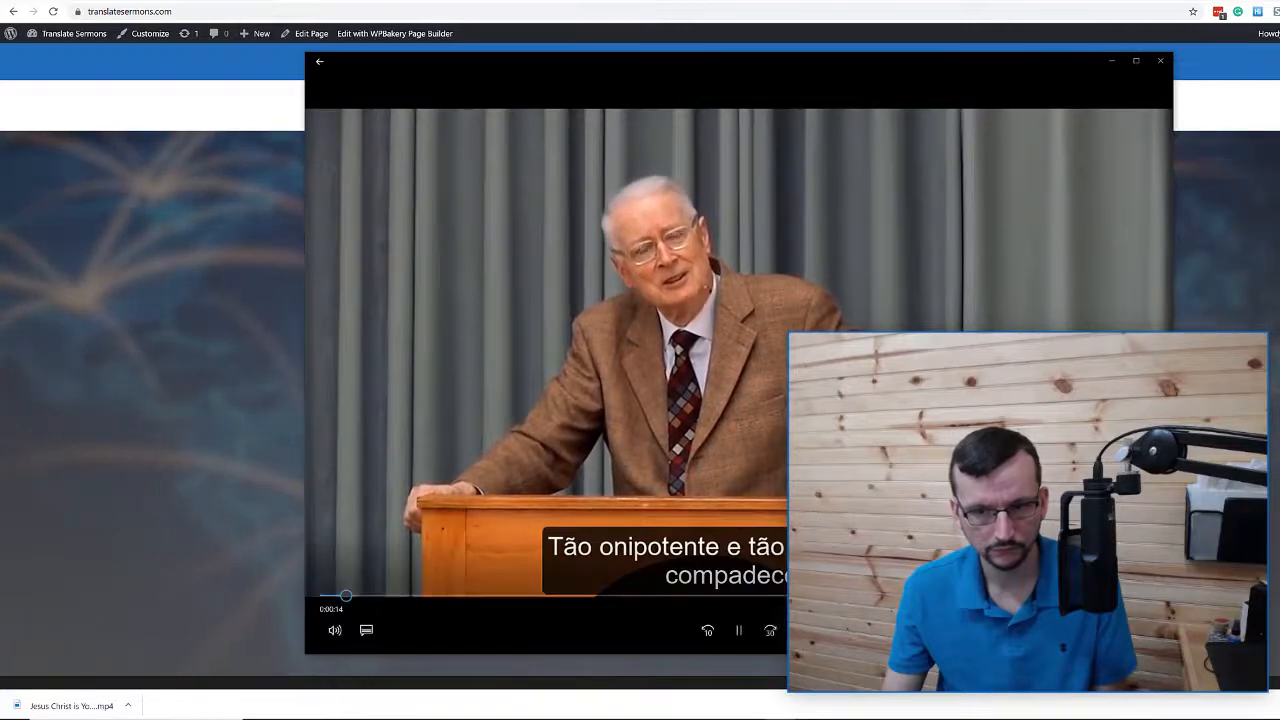
left_click(741, 630)
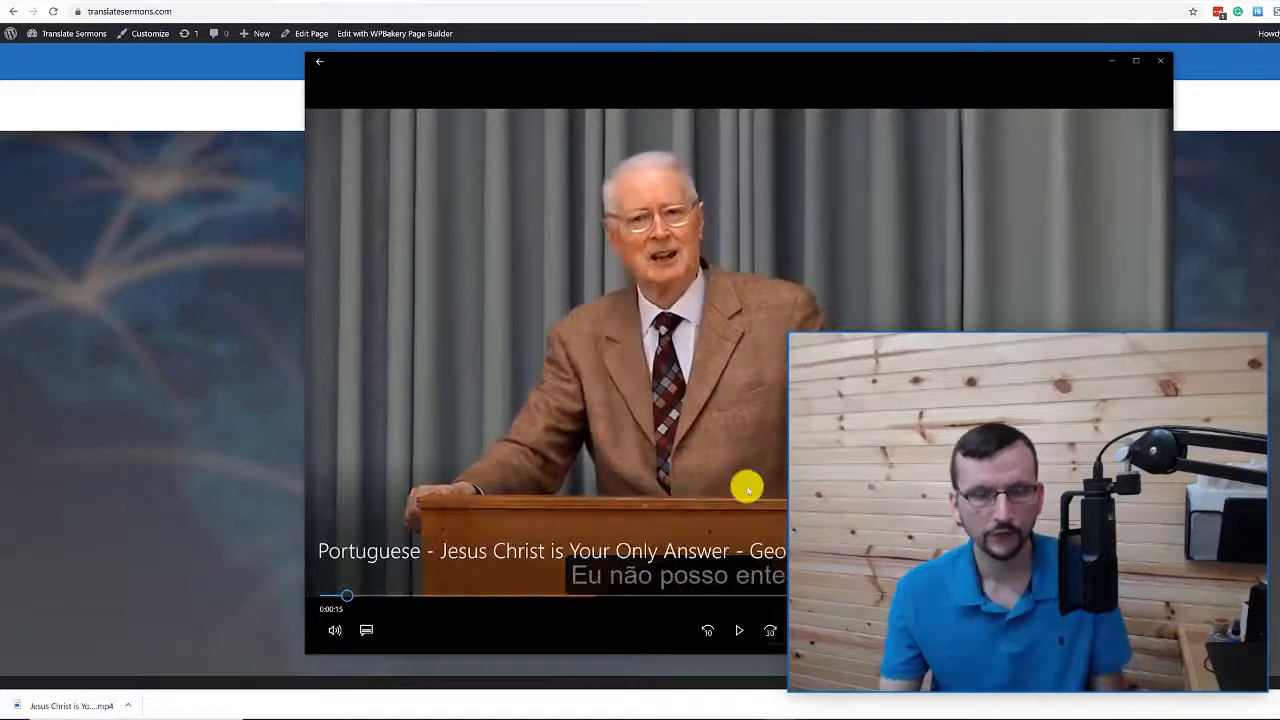
left_click(741, 630)
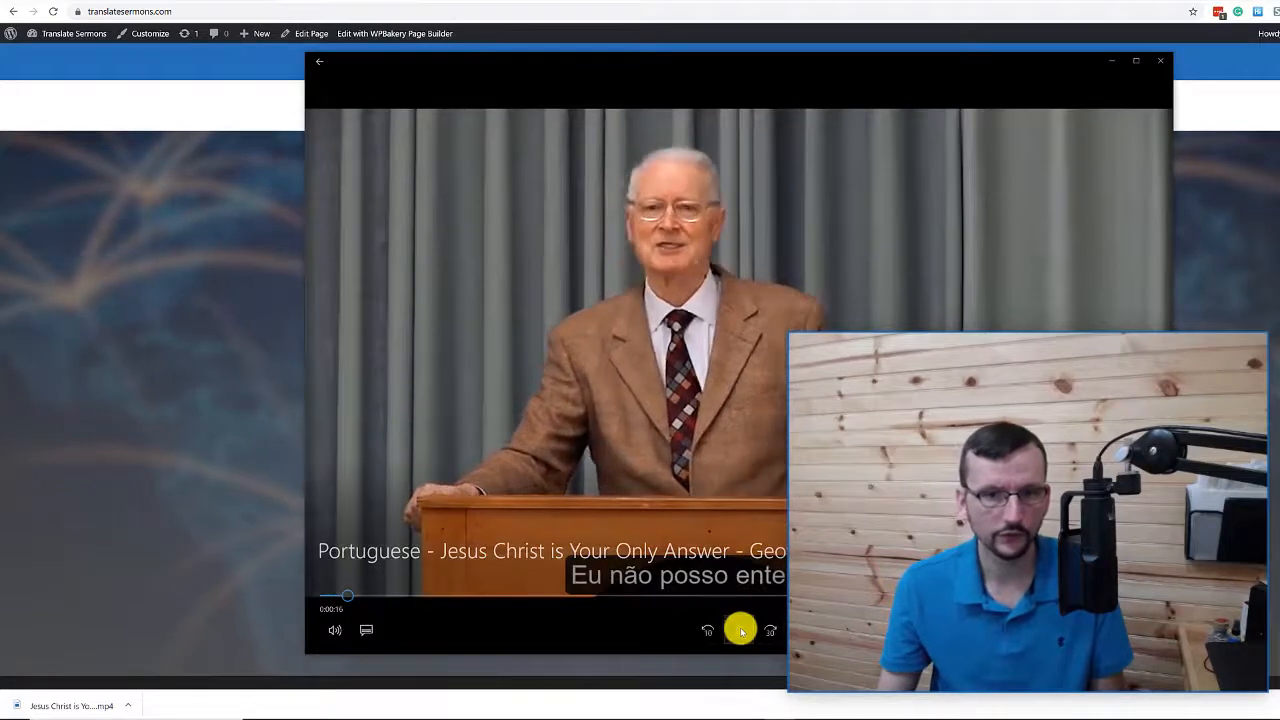
left_click(741, 630)
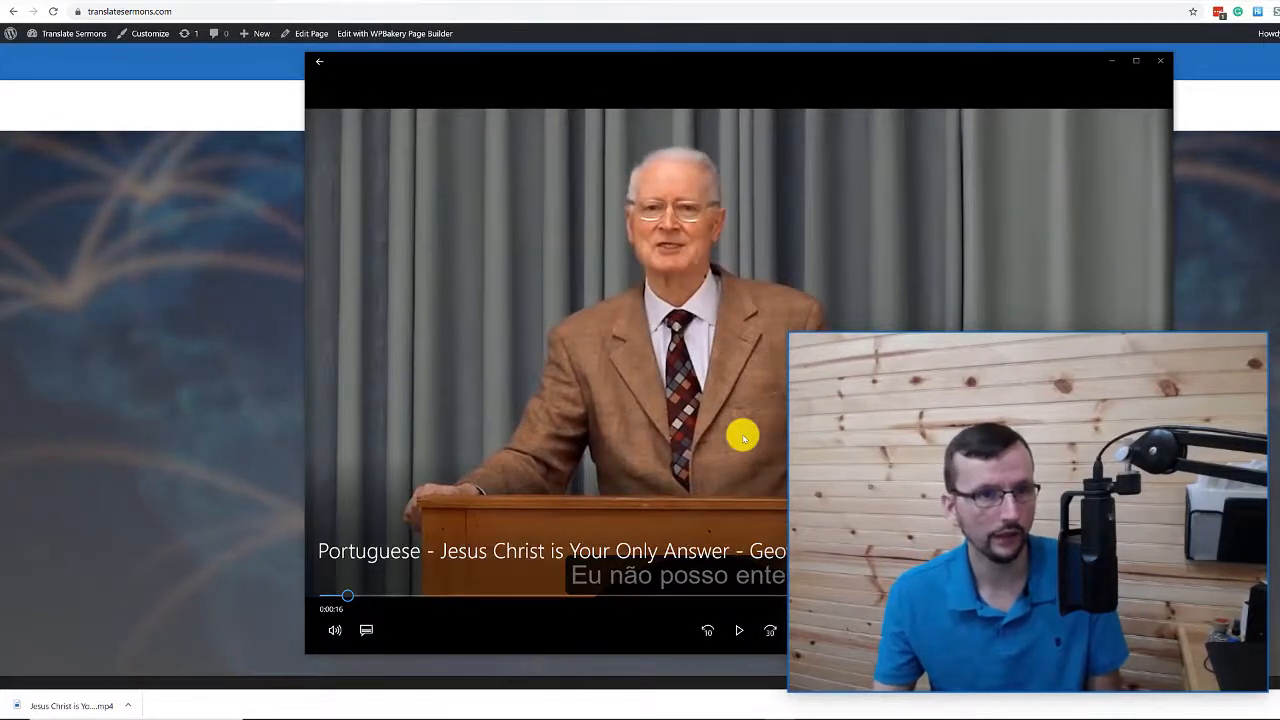